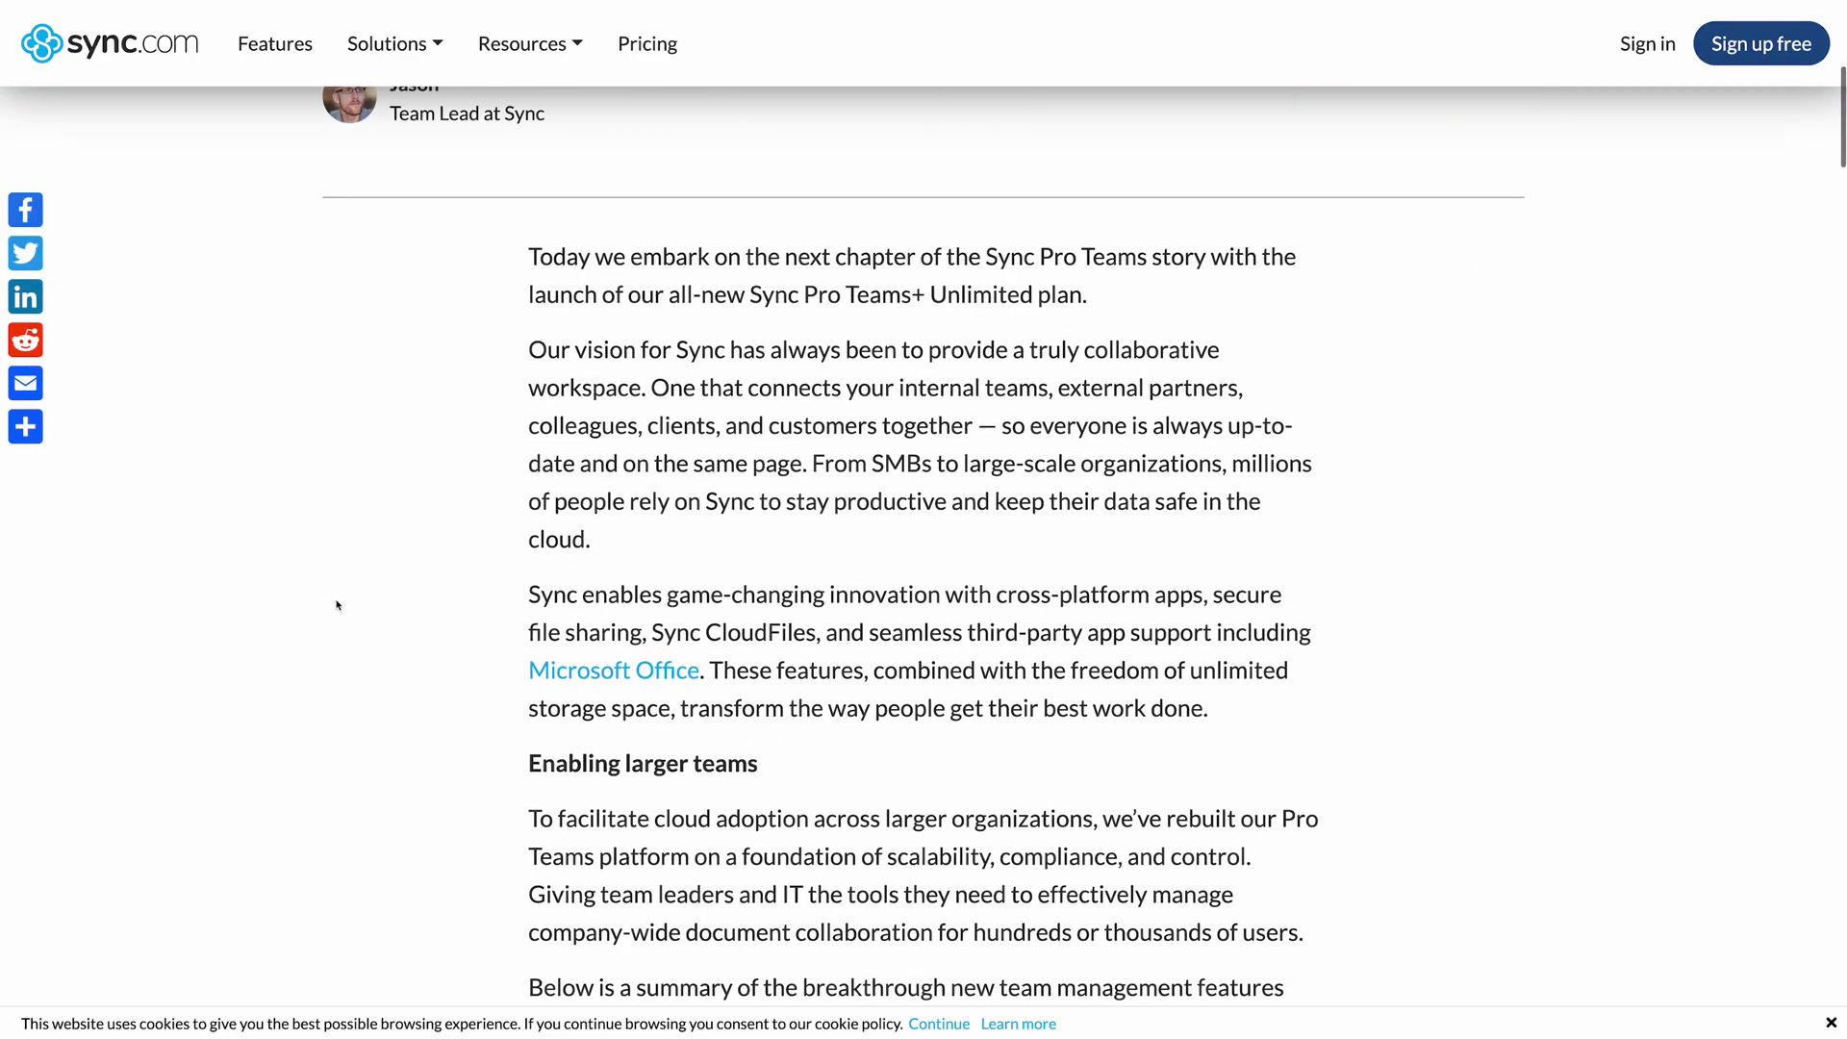
{"action": "scroll", "coordinate": [338, 606], "scroll_direction": "down", "scroll_amount": 3}
{"action": "scroll", "coordinate": [339, 606], "scroll_direction": "down", "scroll_amount": 8}
{"action": "scroll", "coordinate": [339, 606], "scroll_direction": "down", "scroll_amount": 3}
{"action": "scroll", "coordinate": [338, 604], "scroll_direction": "down", "scroll_amount": 8}
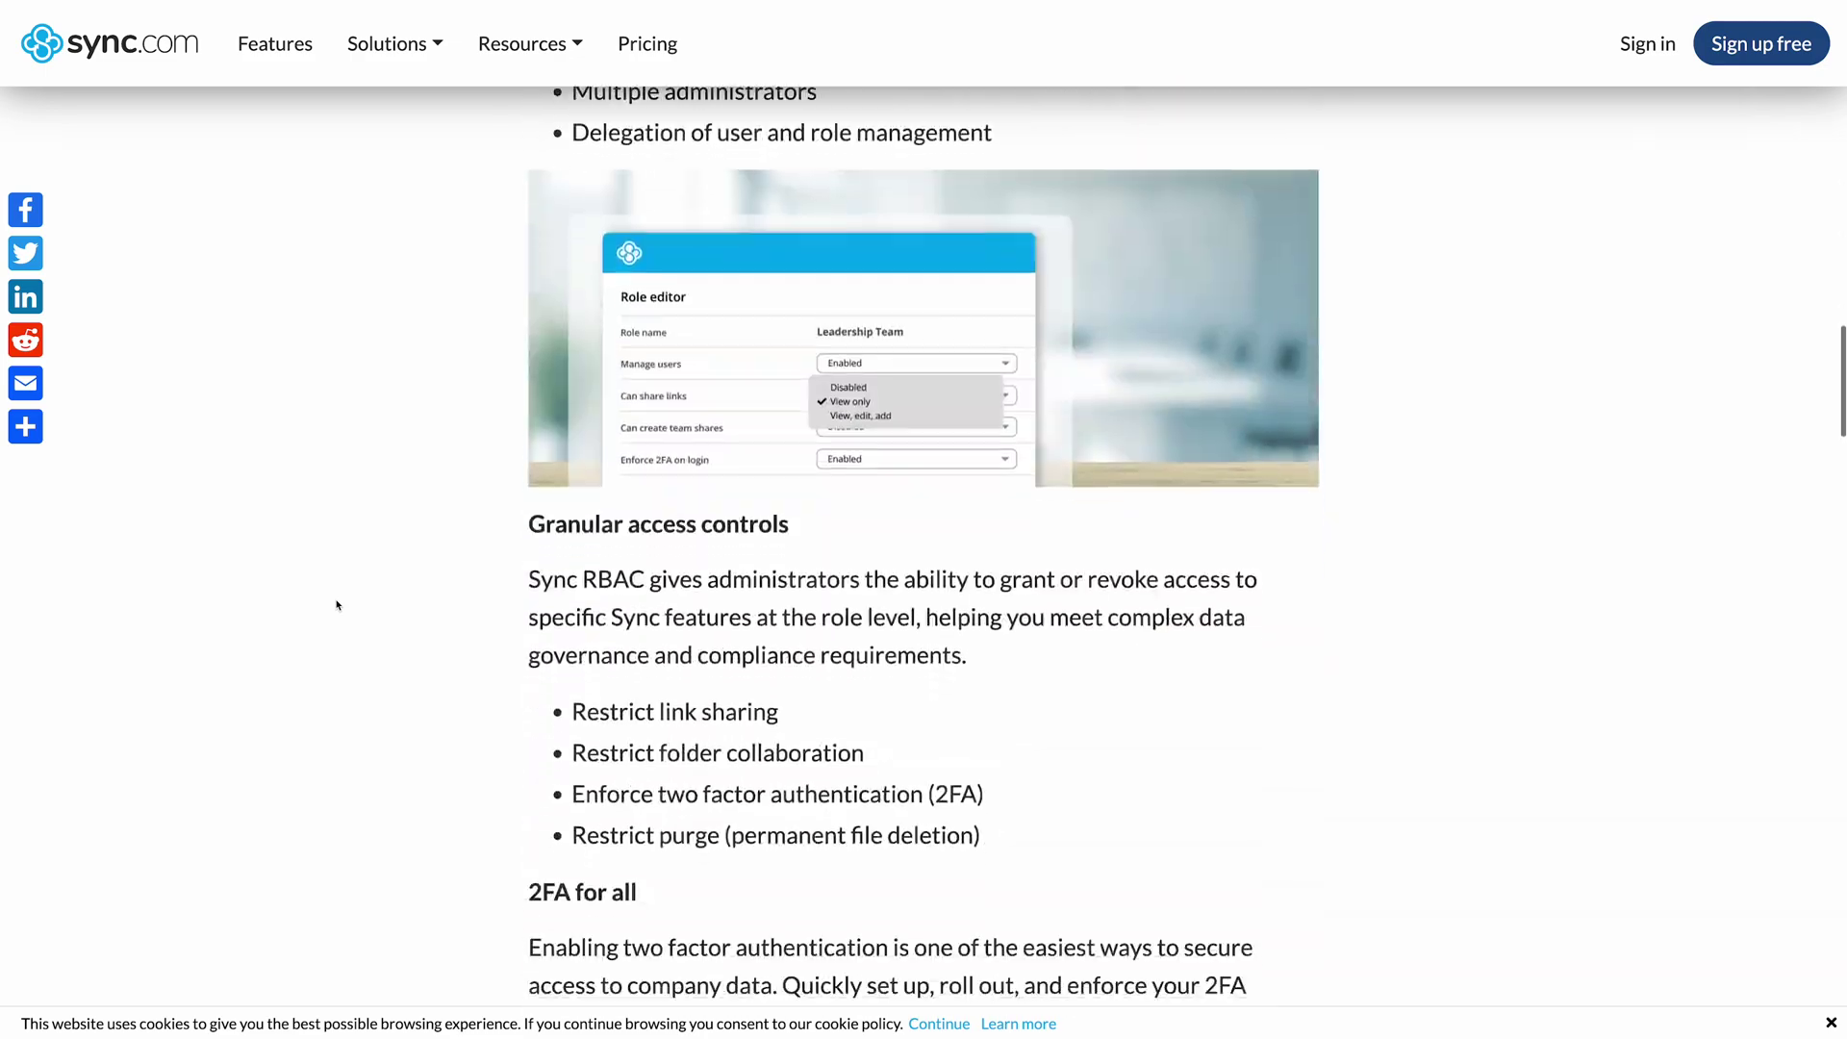
{"action": "scroll", "coordinate": [338, 605], "scroll_direction": "down", "scroll_amount": 6}
{"action": "scroll", "coordinate": [338, 605], "scroll_direction": "down", "scroll_amount": 6}
{"action": "scroll", "coordinate": [338, 604], "scroll_direction": "down", "scroll_amount": 8}
{"action": "scroll", "coordinate": [338, 605], "scroll_direction": "down", "scroll_amount": 3}
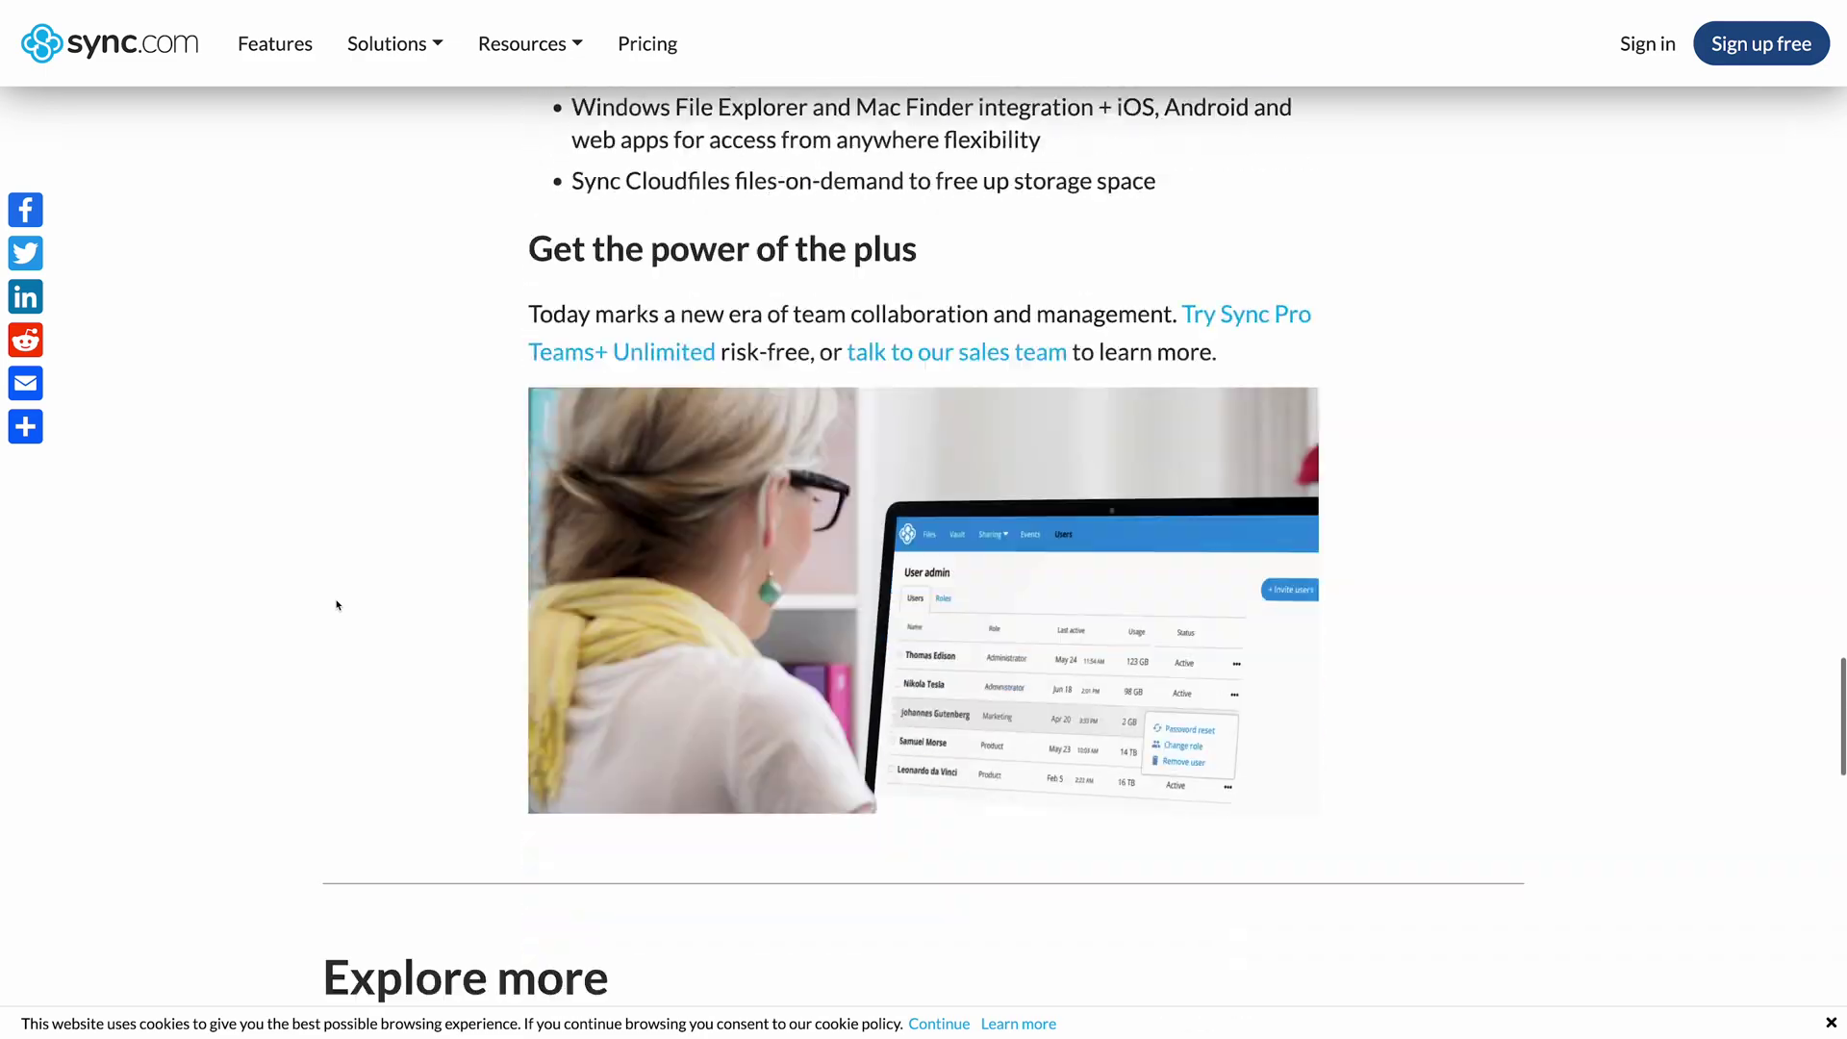
{"action": "scroll", "coordinate": [339, 605], "scroll_direction": "down", "scroll_amount": 8}
{"action": "scroll", "coordinate": [338, 605], "scroll_direction": "down", "scroll_amount": 3}
{"action": "scroll", "coordinate": [339, 706], "scroll_direction": "up", "scroll_amount": 10}
{"action": "scroll", "coordinate": [340, 706], "scroll_direction": "up", "scroll_amount": 10}
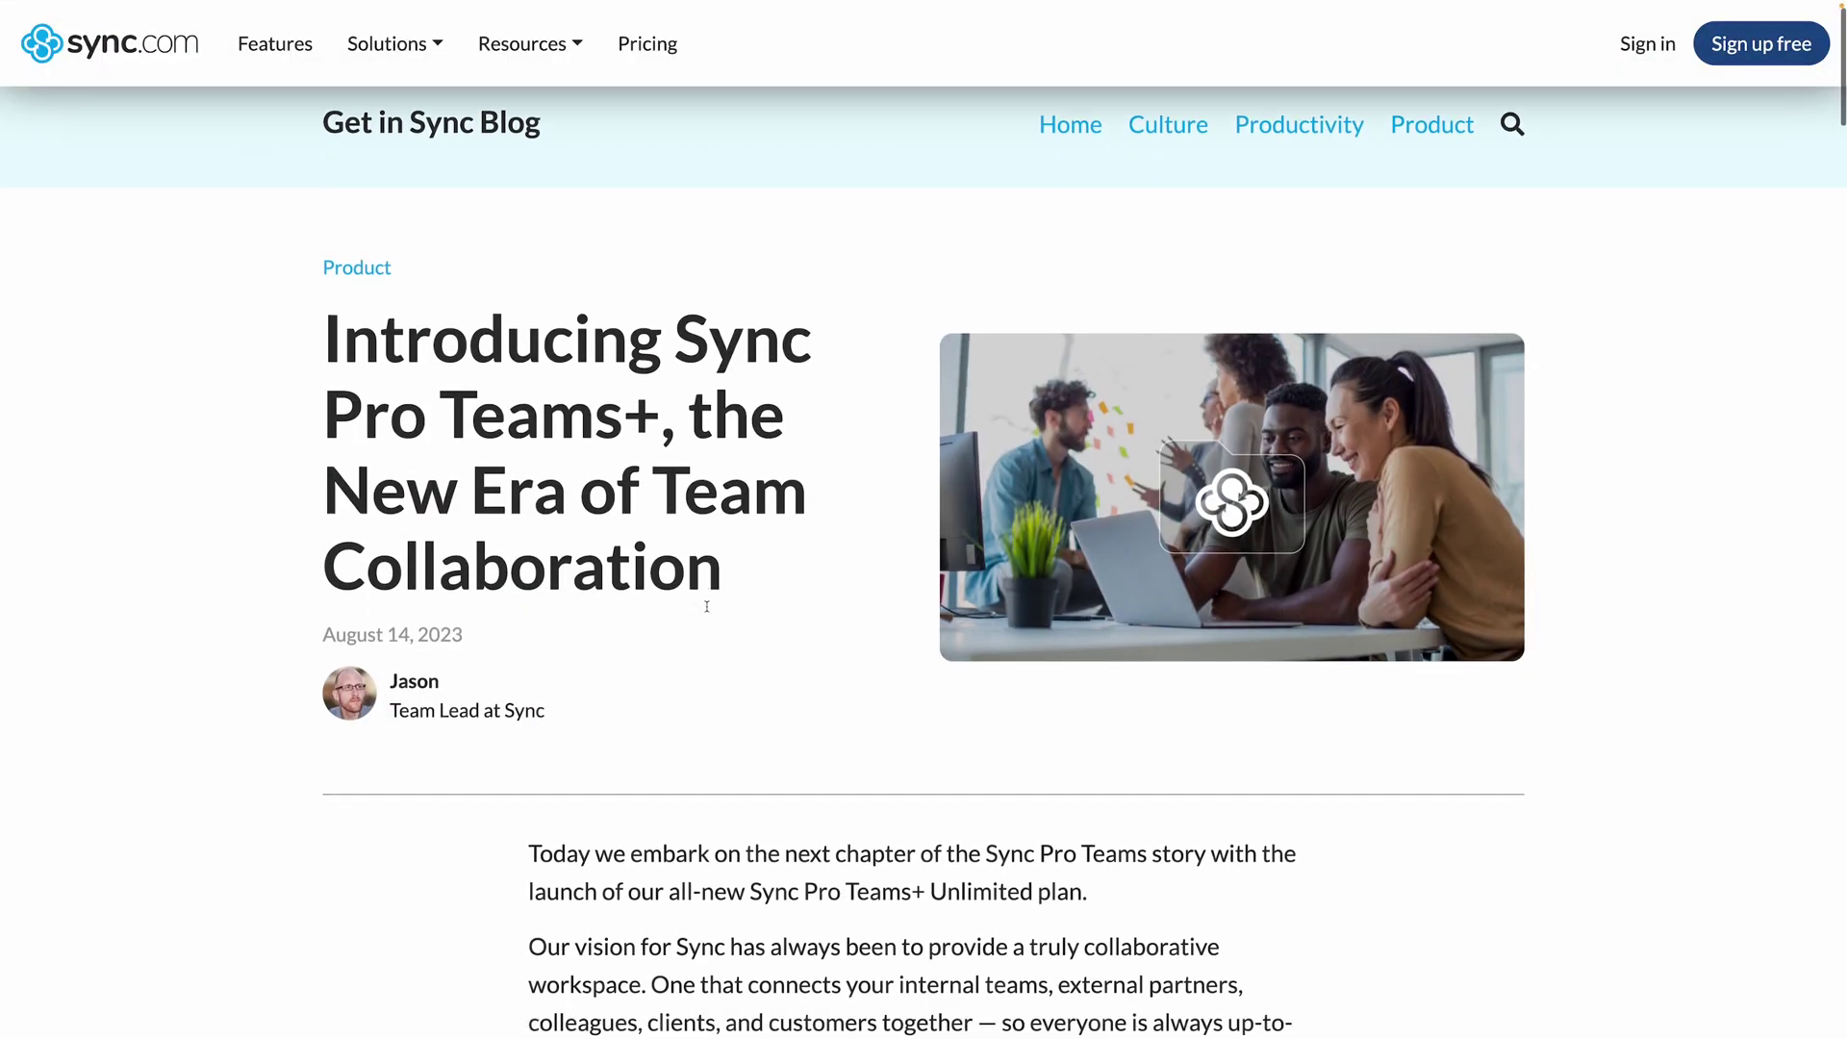
{"action": "scroll", "coordinate": [699, 611], "scroll_direction": "down", "scroll_amount": 8}
{"action": "scroll", "coordinate": [708, 622], "scroll_direction": "down", "scroll_amount": 5}
{"action": "scroll", "coordinate": [715, 631], "scroll_direction": "down", "scroll_amount": 3}
{"action": "scroll", "coordinate": [709, 628], "scroll_direction": "down", "scroll_amount": 2}
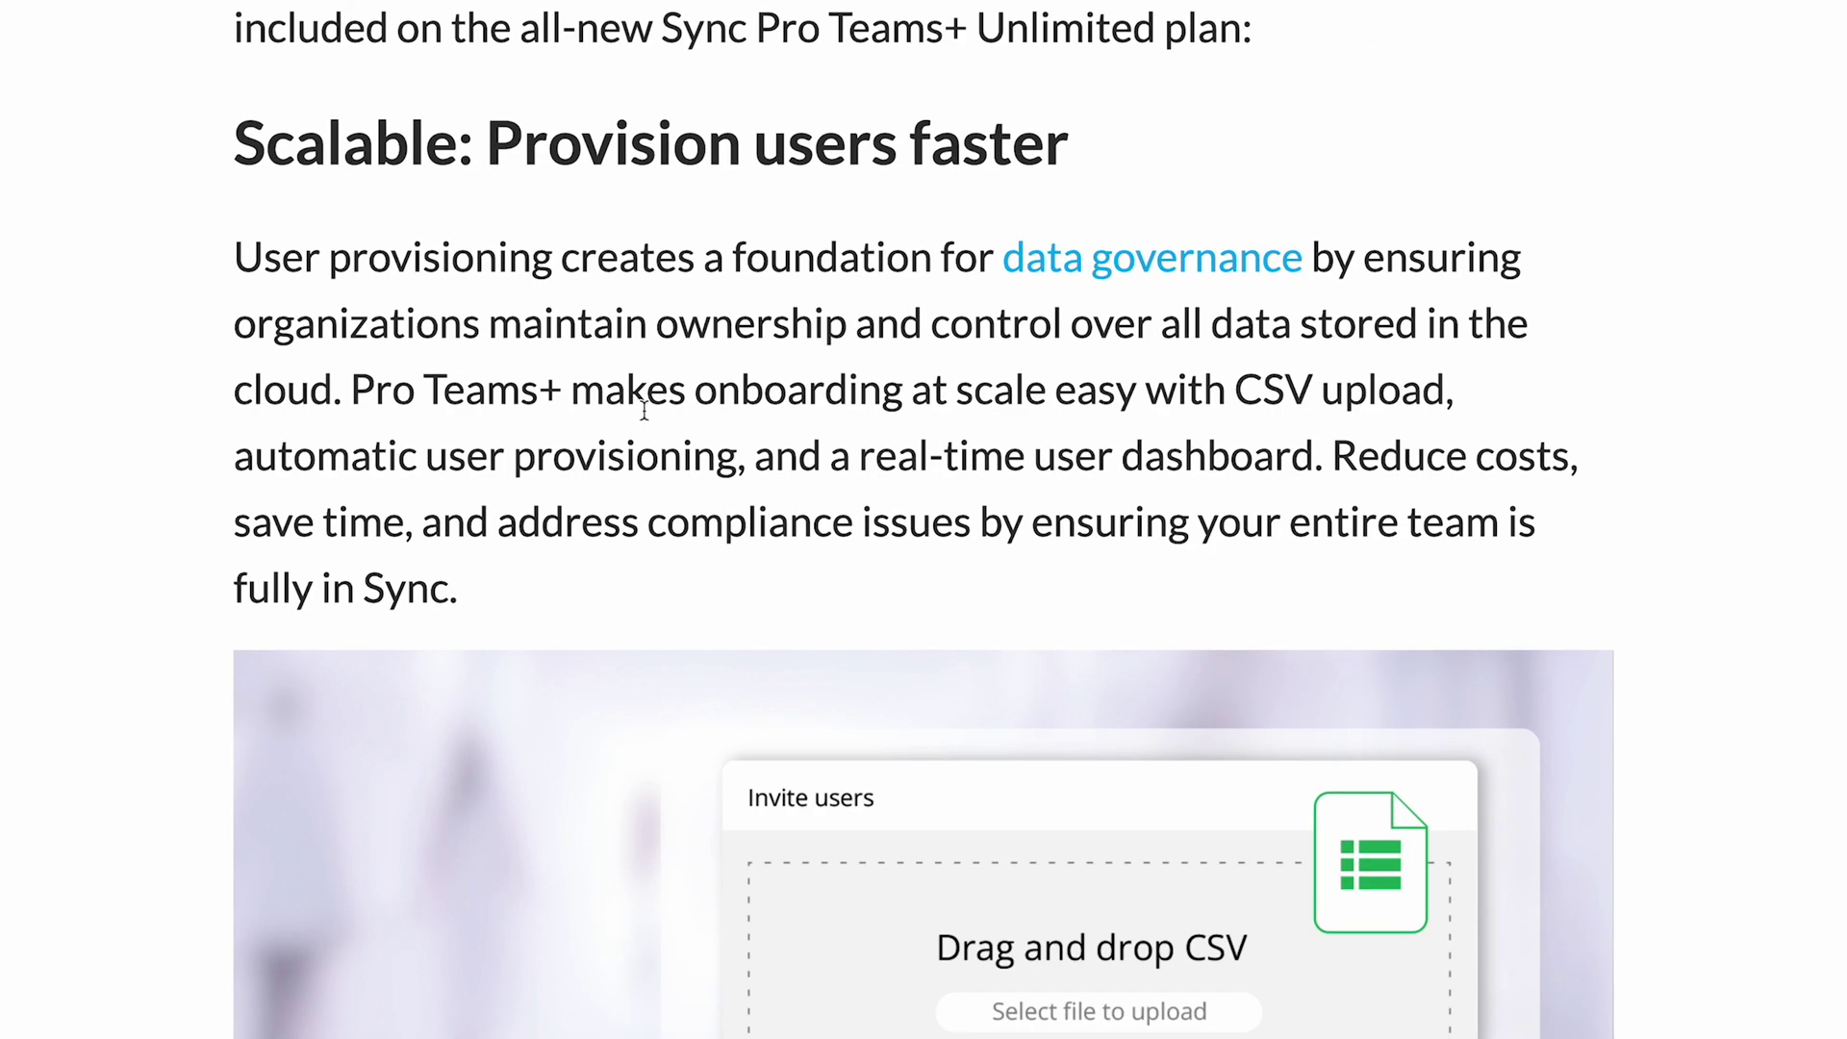
- Highlight the phrases 'User provisioning' and 'easy with CSV upload,' in the article
{"action": "left_click_drag", "start_coordinate": [259, 231], "coordinate": [525, 287]}
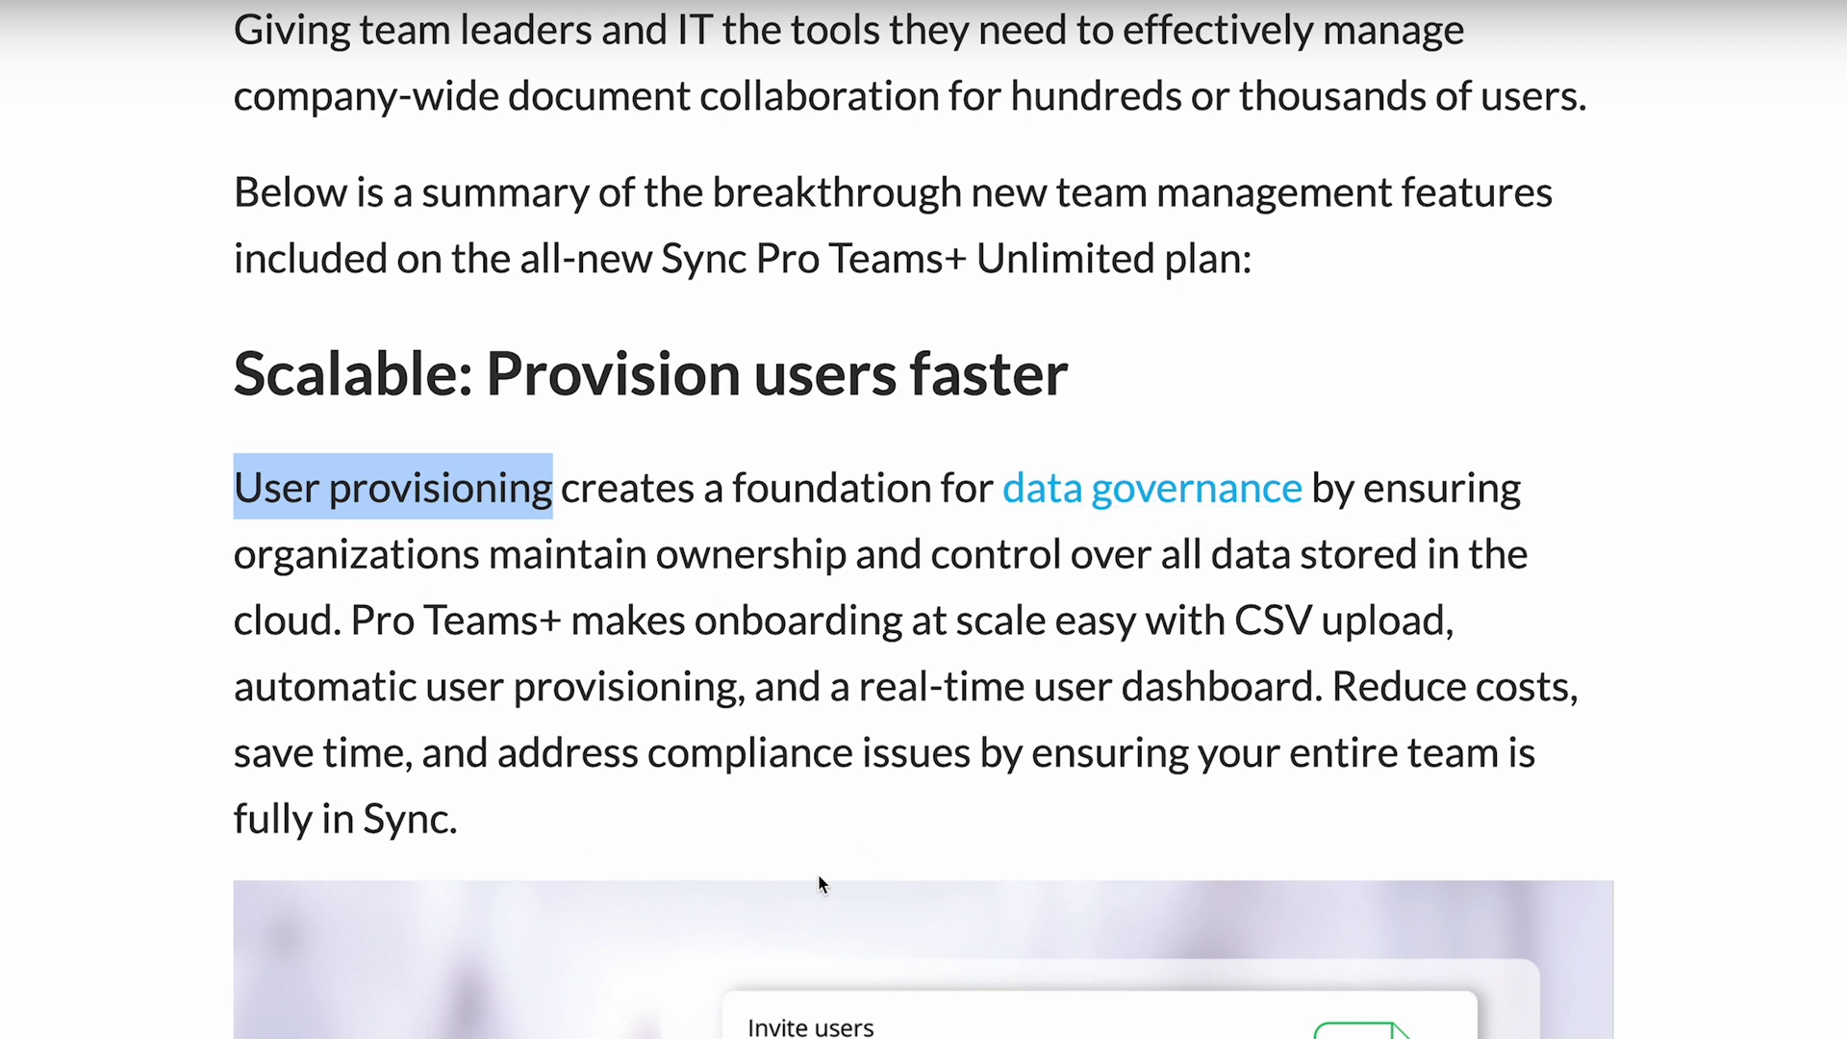
{"action": "left_click", "coordinate": [876, 518]}
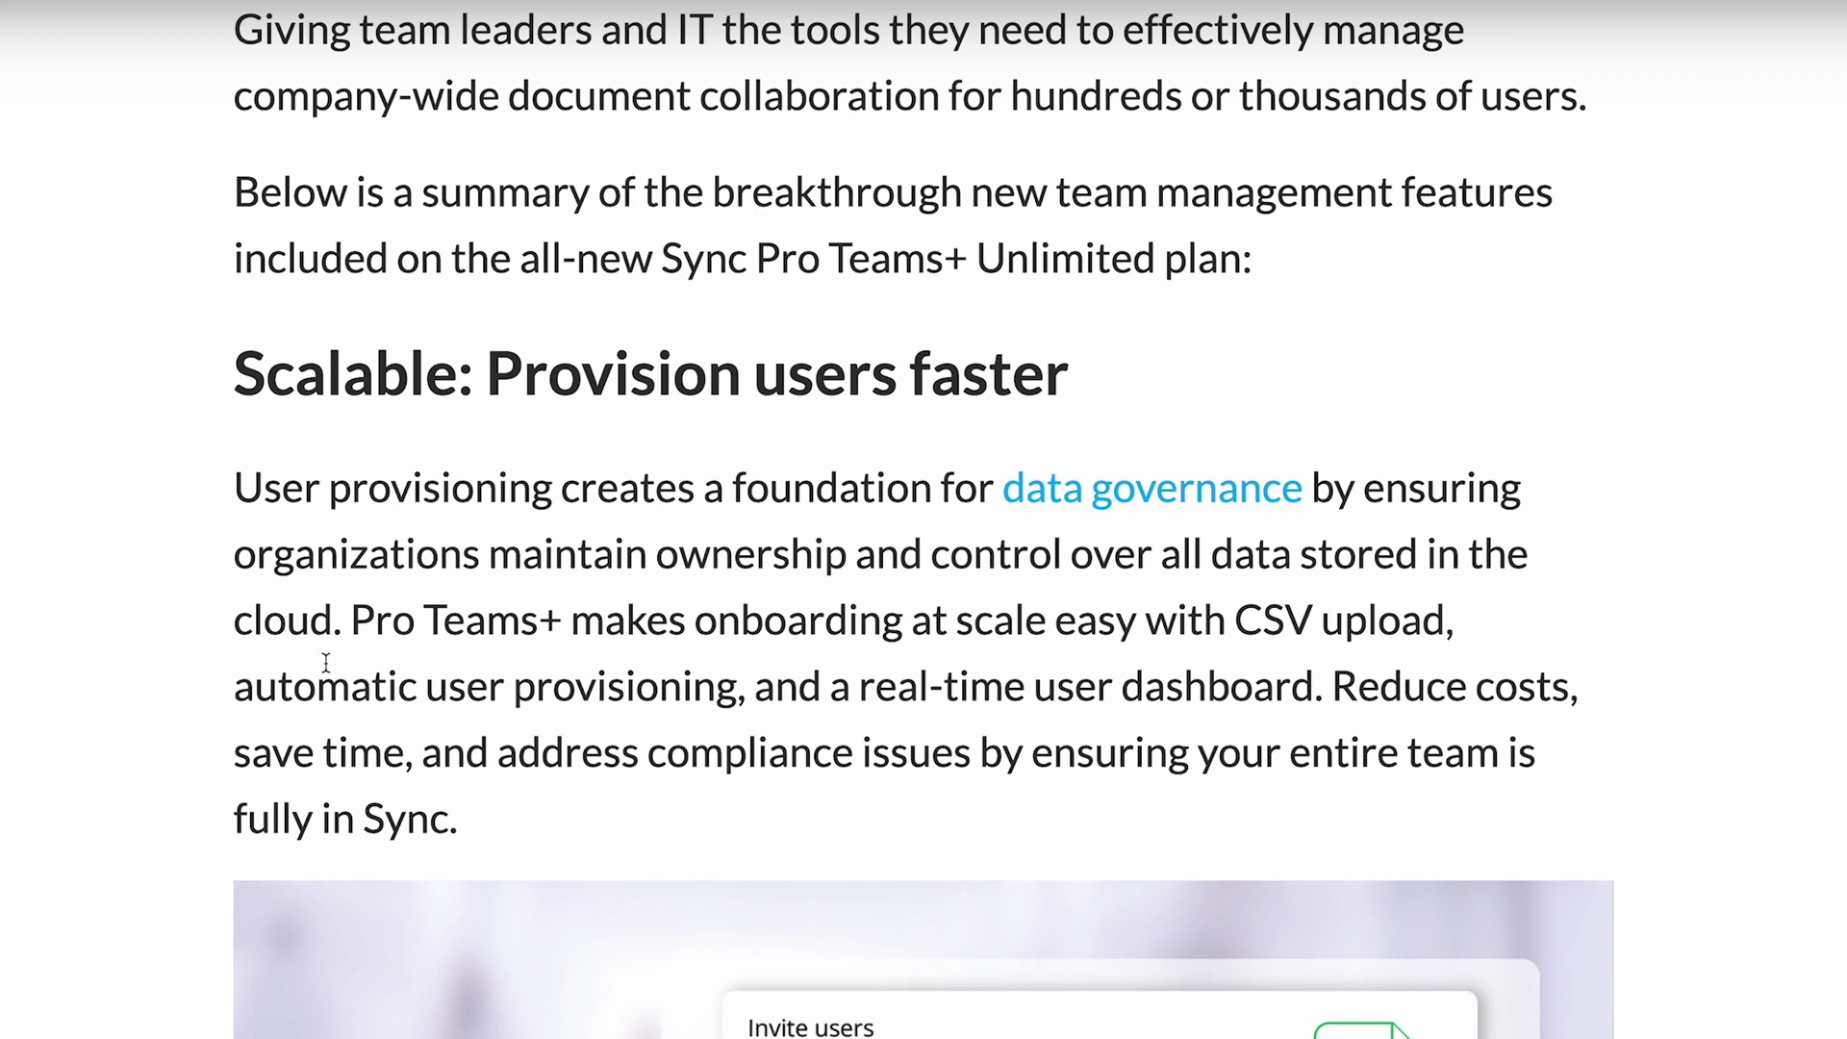
{"action": "scroll", "coordinate": [420, 728], "scroll_direction": "down", "scroll_amount": 1}
{"action": "scroll", "coordinate": [1543, 630], "scroll_direction": "down", "scroll_amount": 2}
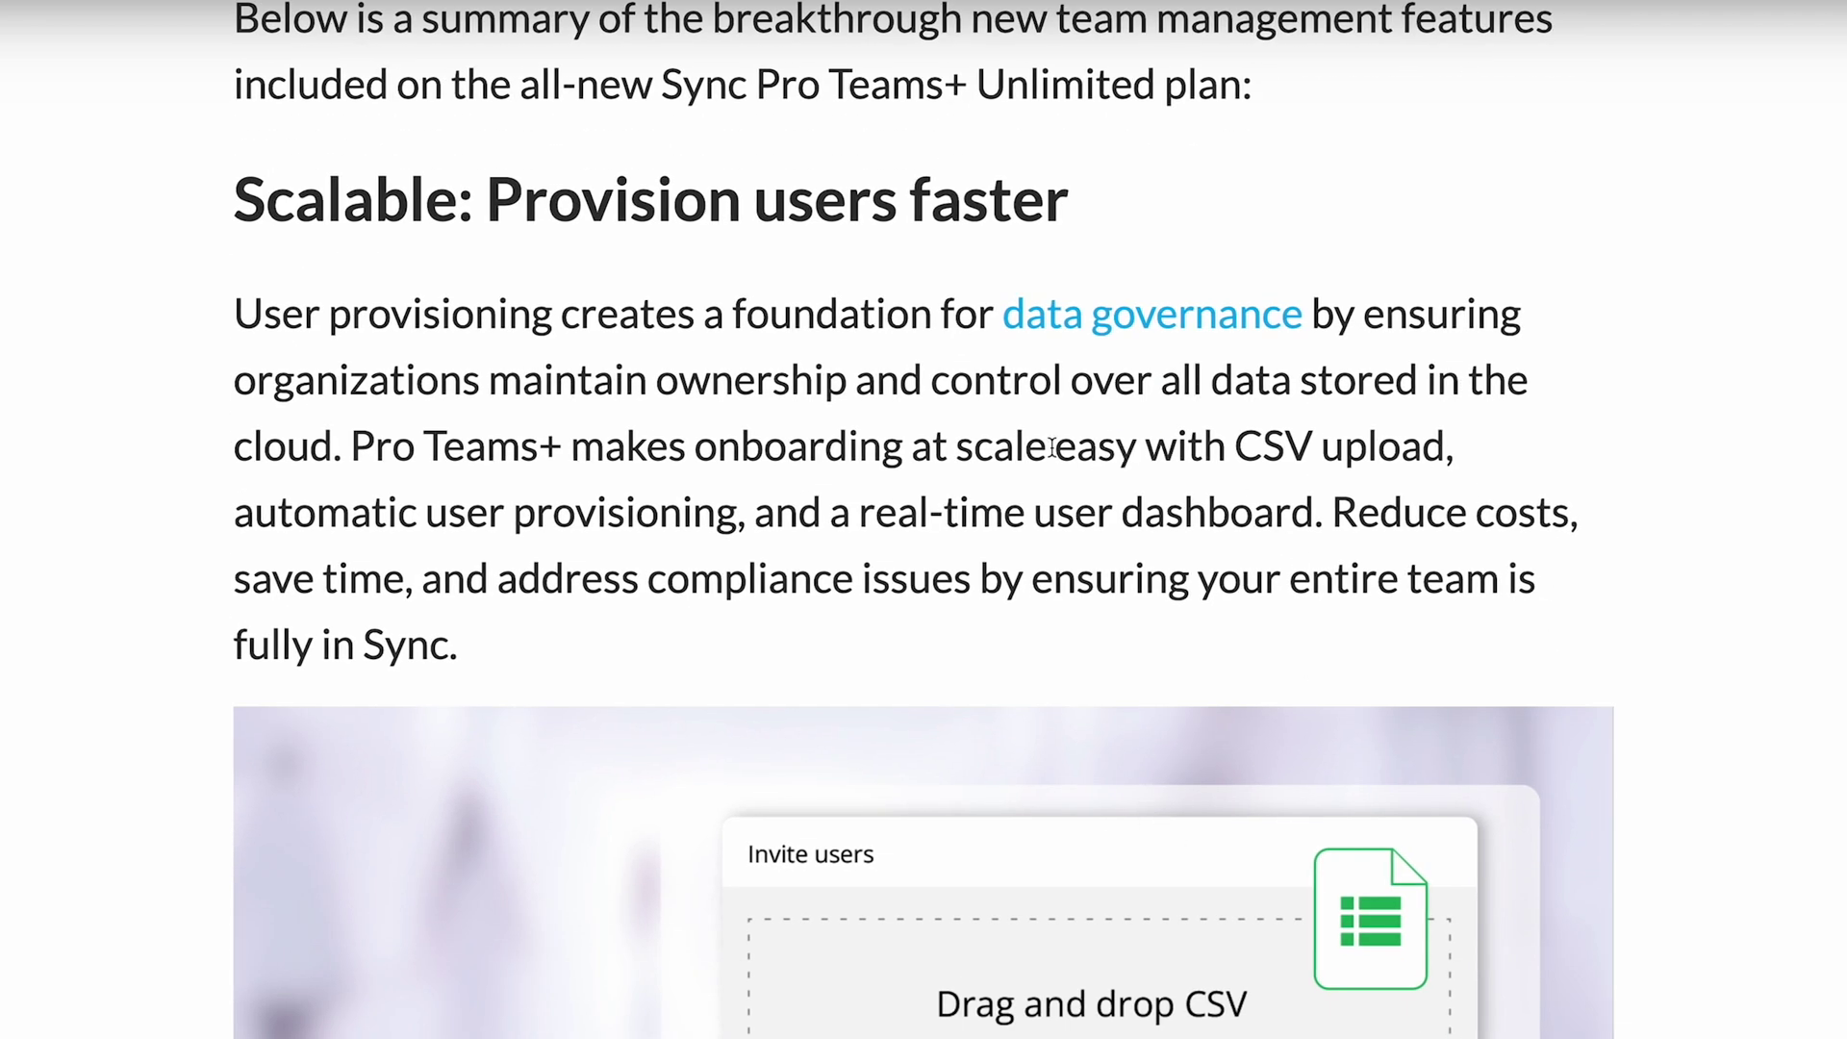
{"action": "left_click_drag", "start_coordinate": [1054, 448], "coordinate": [1448, 453]}
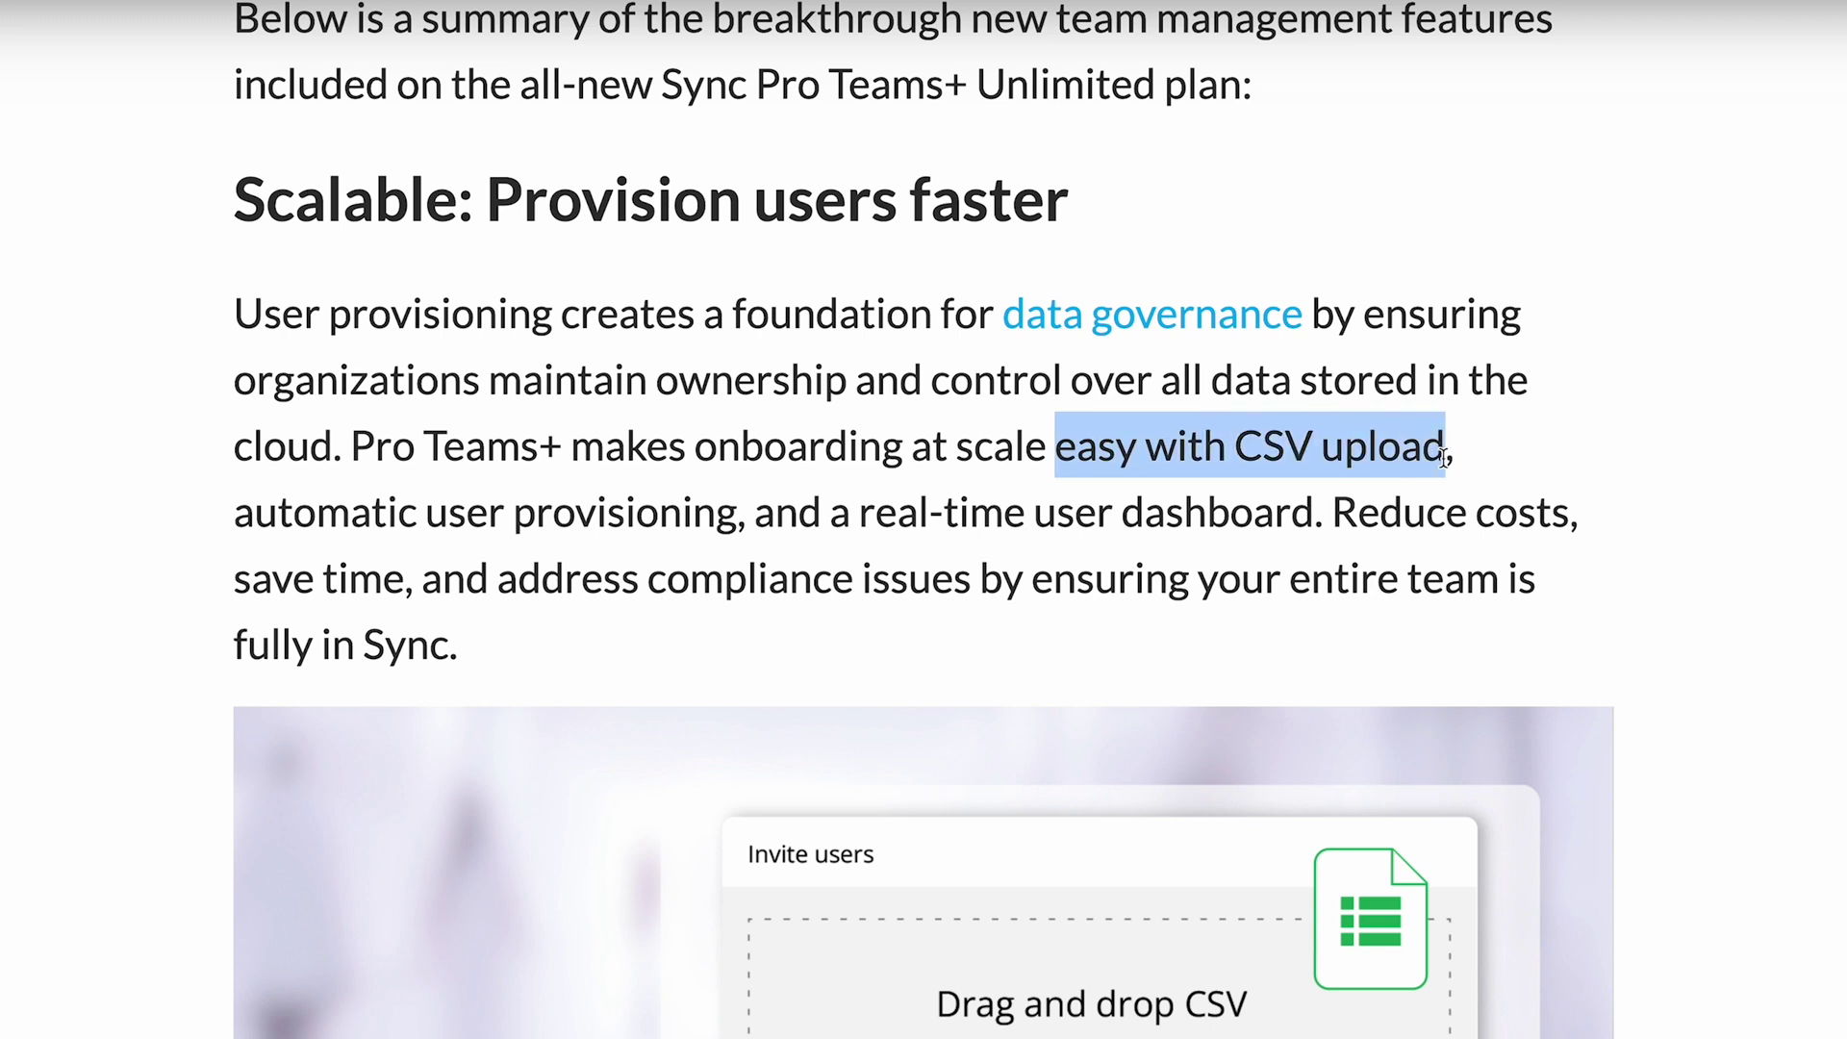
{"action": "left_click_drag", "start_coordinate": [1055, 448], "coordinate": [1462, 453]}
- Highlight 'automatic user provisioning', 'a real-time user dashboard', 'Reduce costs', 'save time' and 'address compliance issues'
{"action": "left_click_drag", "start_coordinate": [233, 513], "coordinate": [715, 516]}
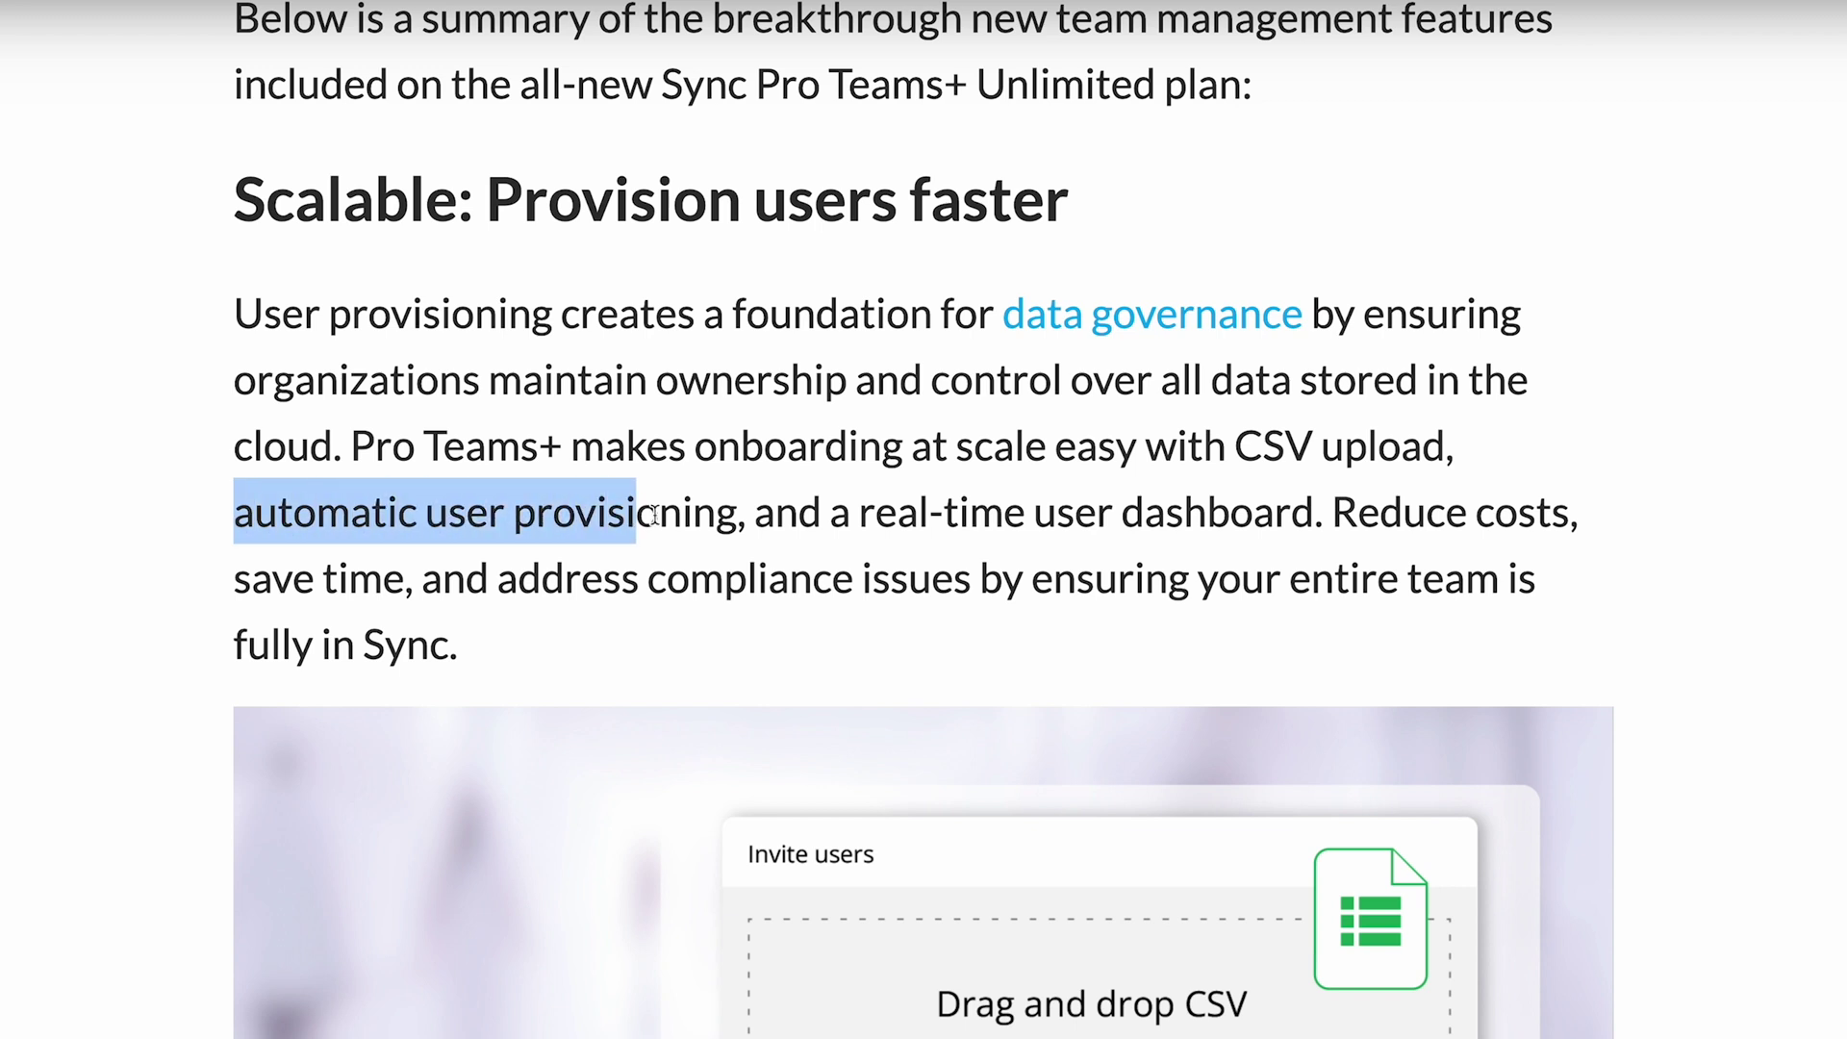
{"action": "left_click_drag", "start_coordinate": [831, 514], "coordinate": [1310, 512]}
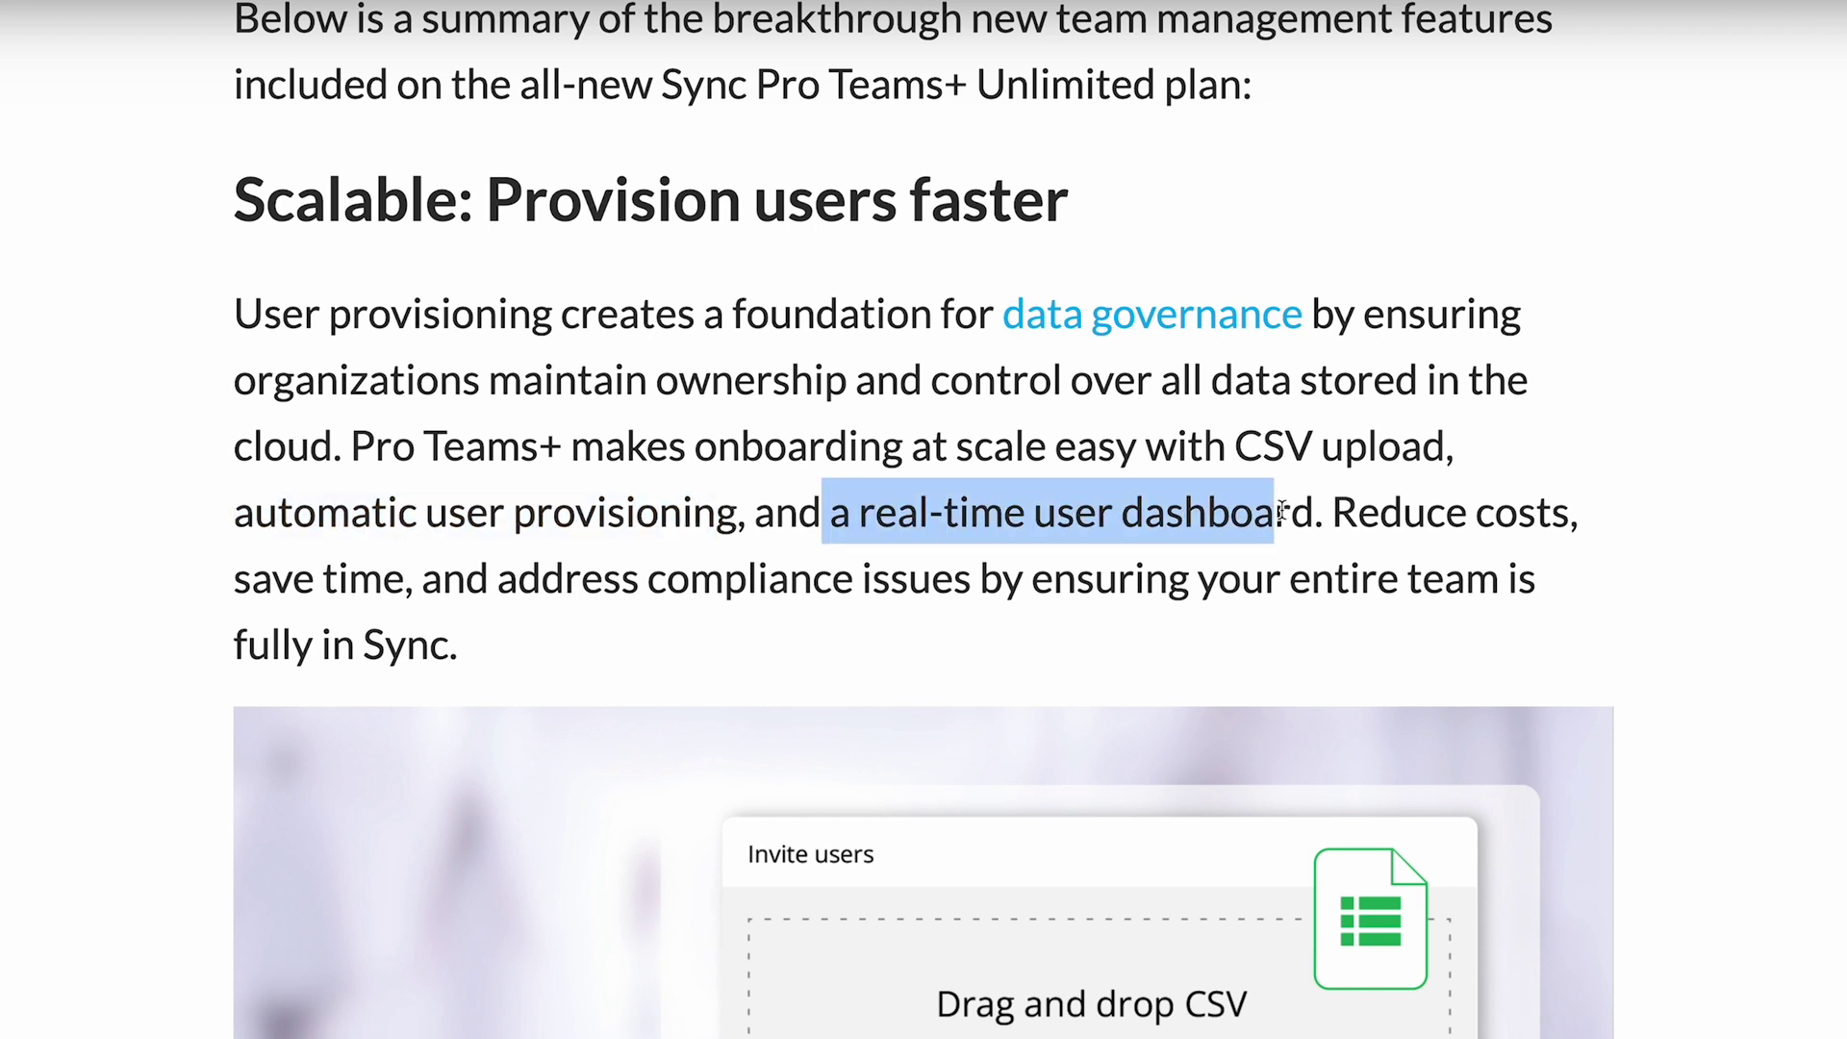
{"action": "left_click", "coordinate": [1398, 501]}
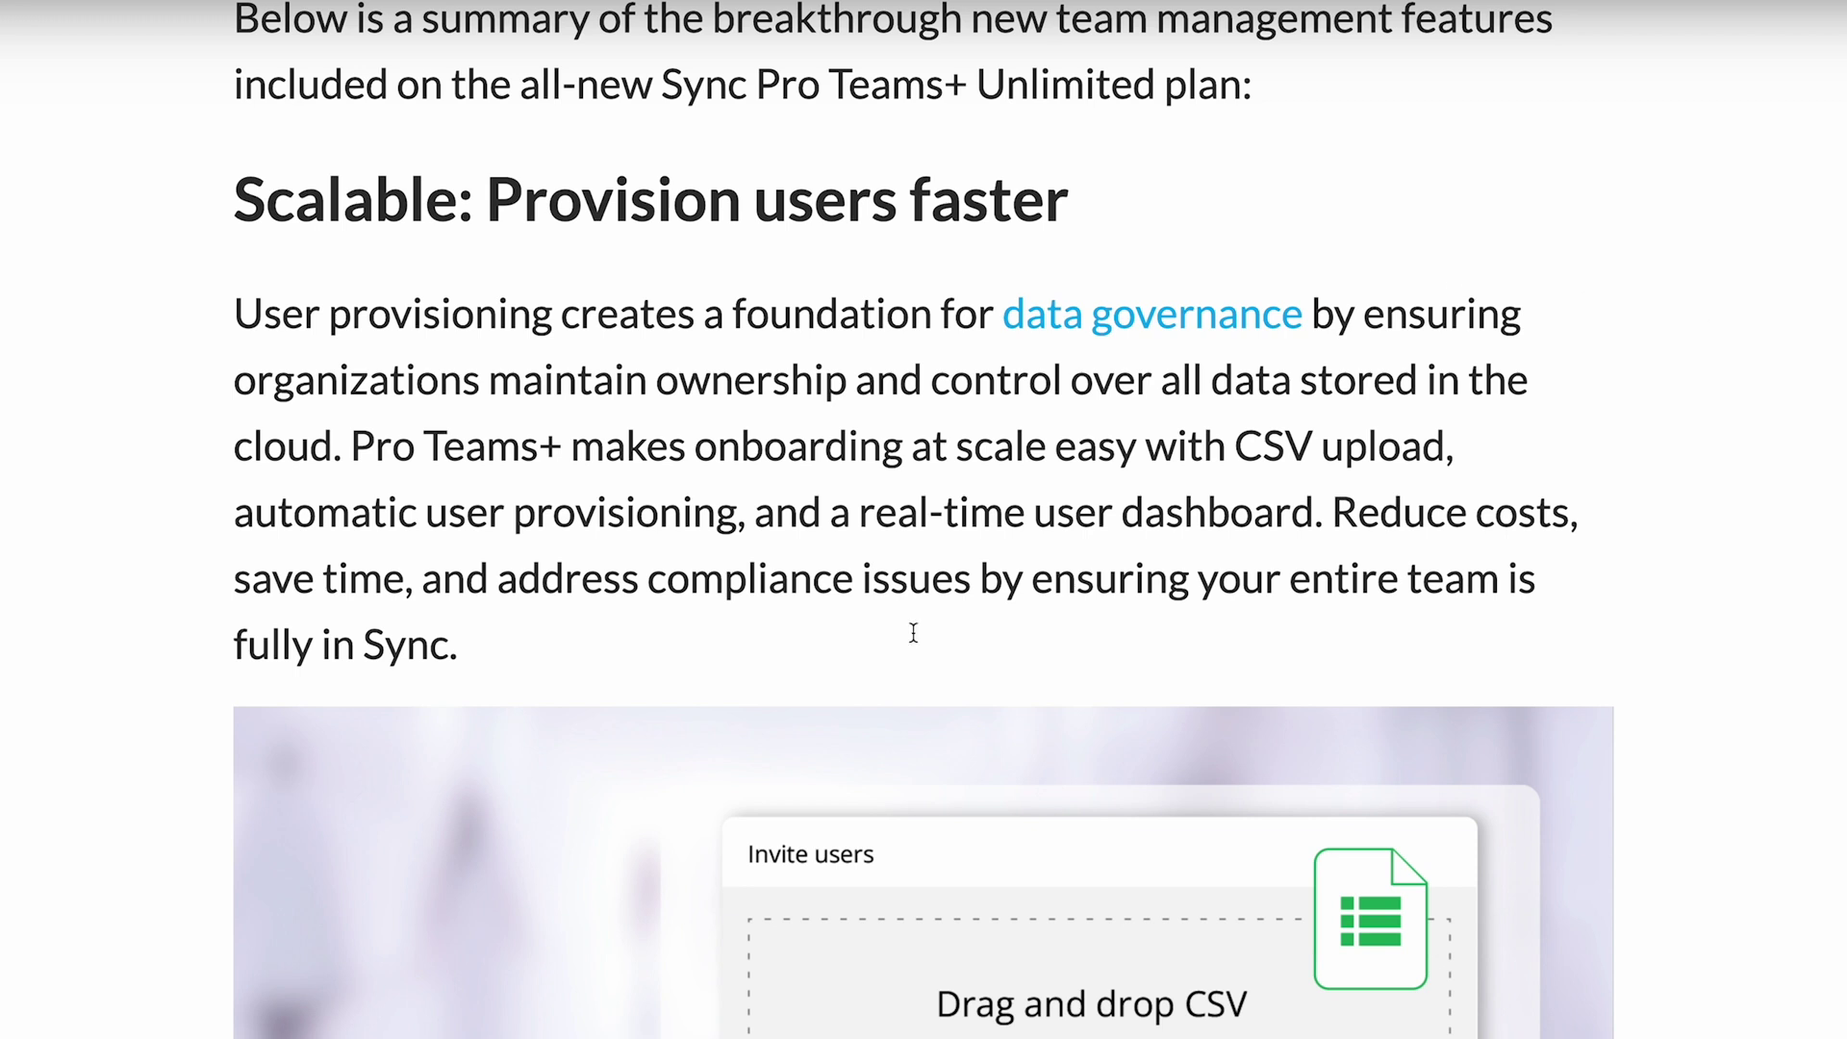
{"action": "left_click_drag", "start_coordinate": [1332, 516], "coordinate": [1583, 519]}
{"action": "left_click", "coordinate": [1155, 606]}
{"action": "left_click_drag", "start_coordinate": [410, 580], "coordinate": [231, 586]}
{"action": "left_click", "coordinate": [387, 580]}
{"action": "left_click_drag", "start_coordinate": [490, 577], "coordinate": [982, 580]}
{"action": "left_click", "coordinate": [1173, 563]}
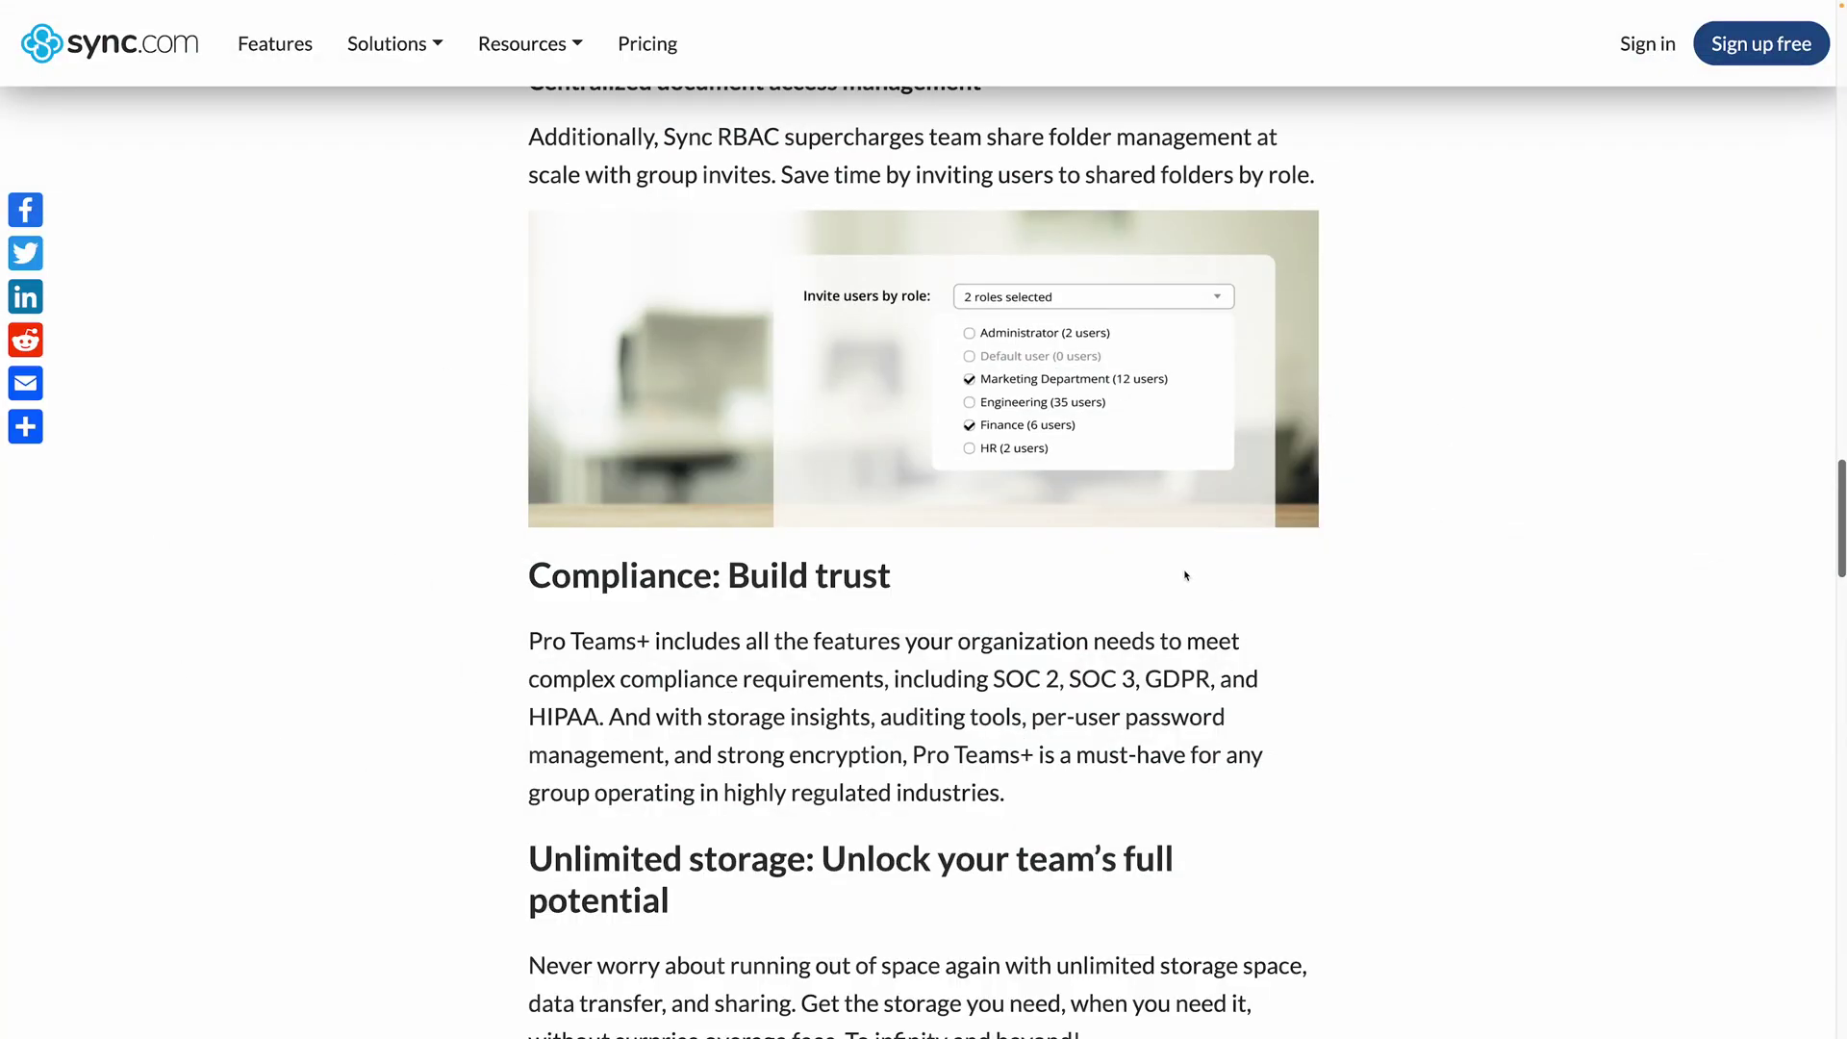
{"action": "scroll", "coordinate": [1283, 725], "scroll_direction": "down", "scroll_amount": 1}
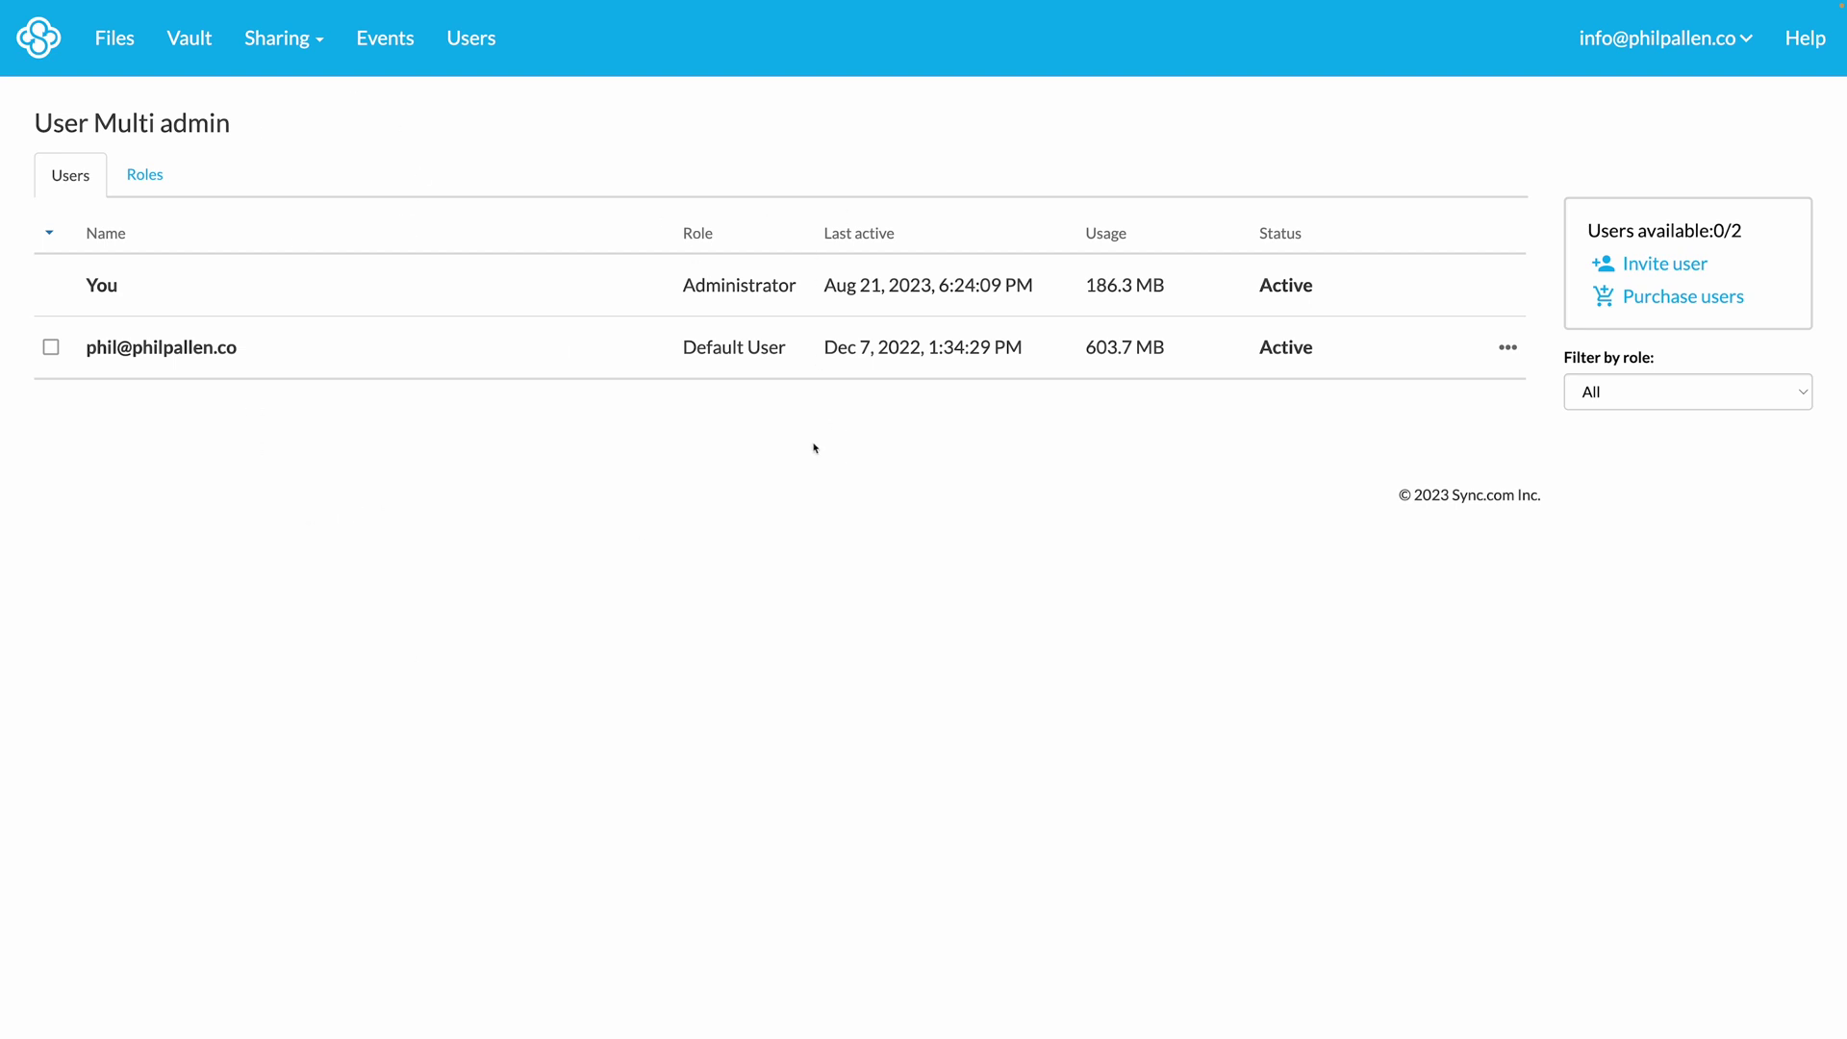
- Start a new team role named Leadership Team from the roles list
{"action": "left_click", "coordinate": [145, 175]}
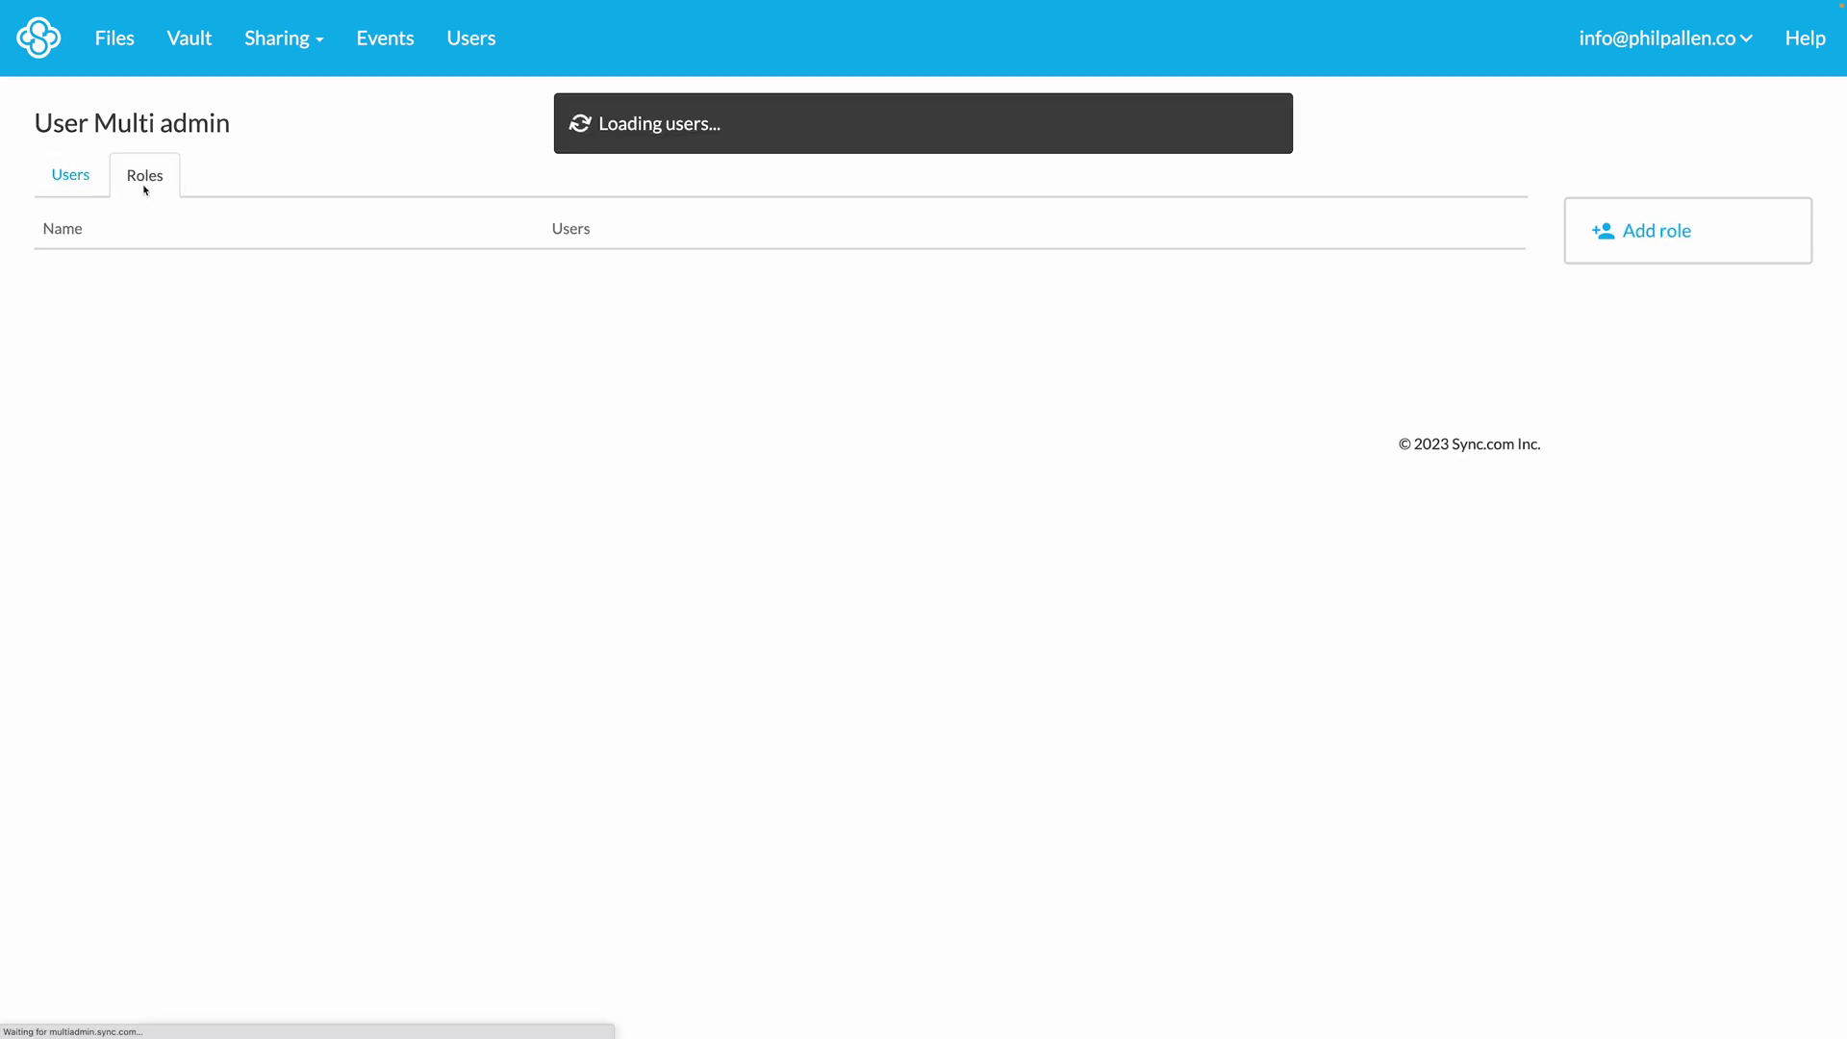
{"action": "left_click", "coordinate": [1636, 231]}
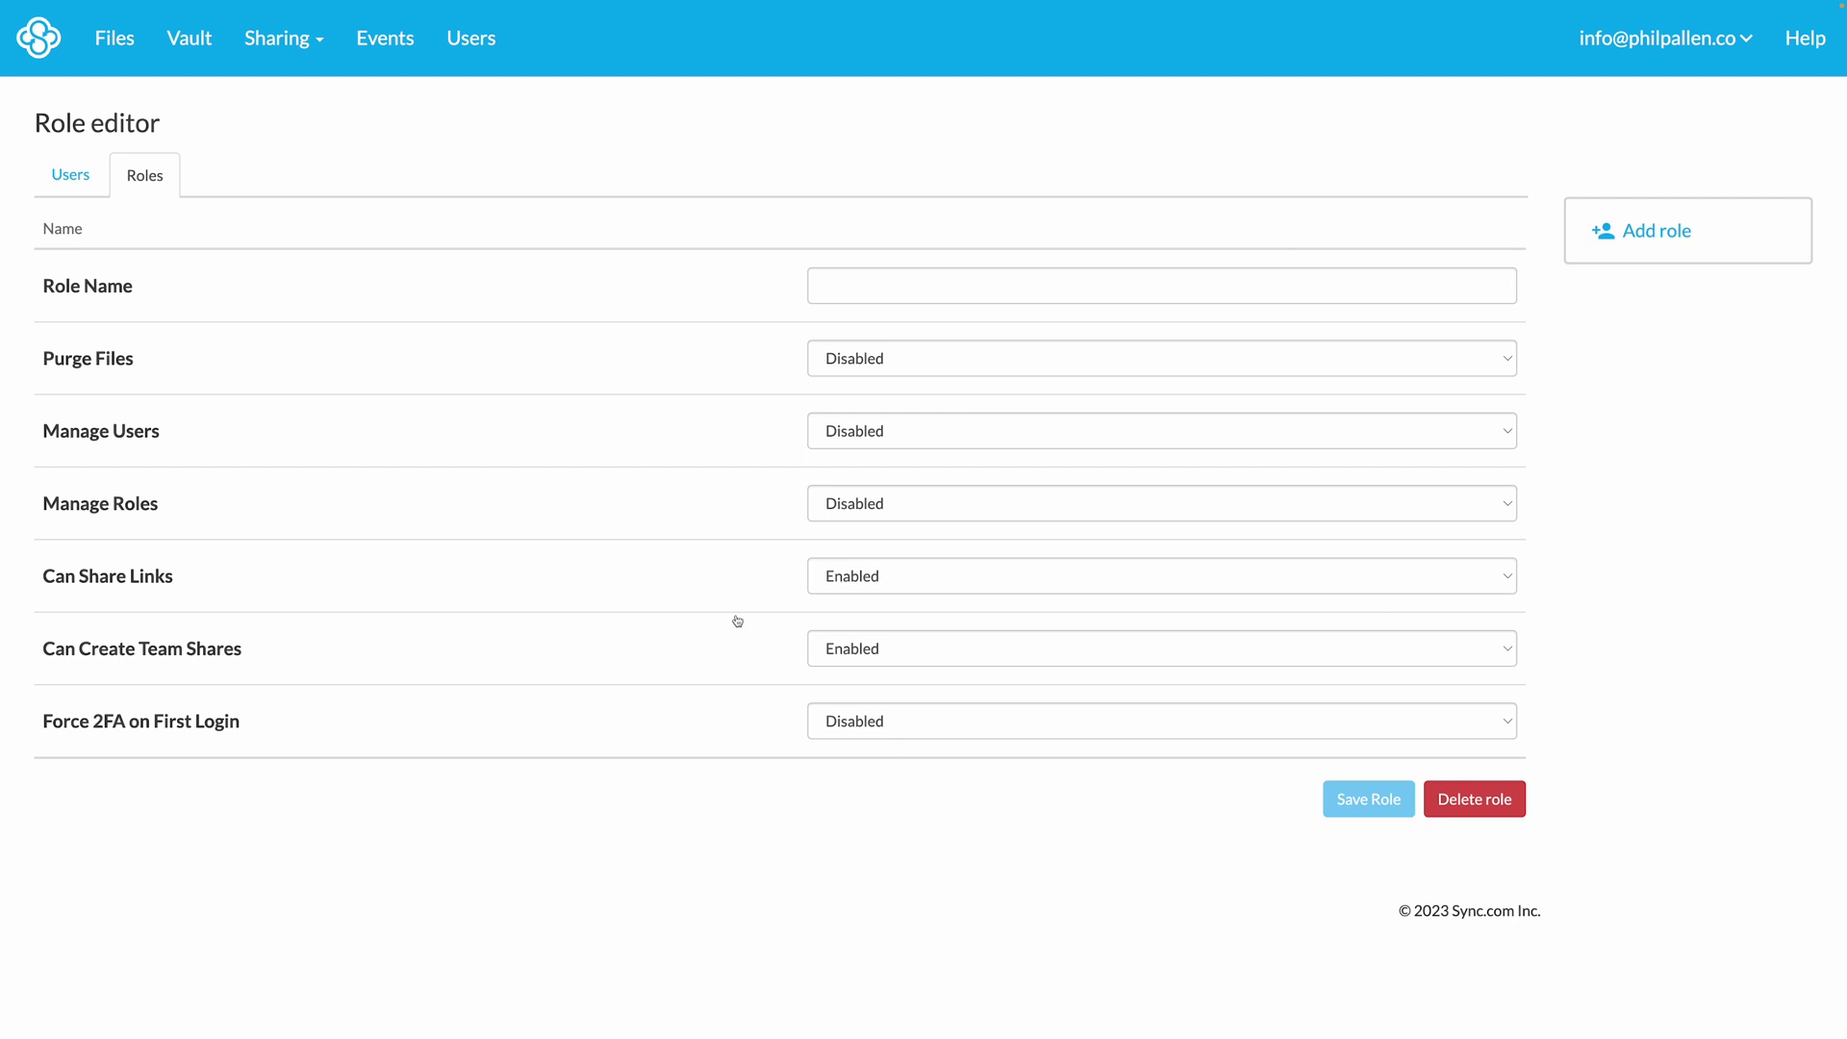
{"action": "left_click", "coordinate": [925, 286]}
{"action": "type", "text": "Lea"}
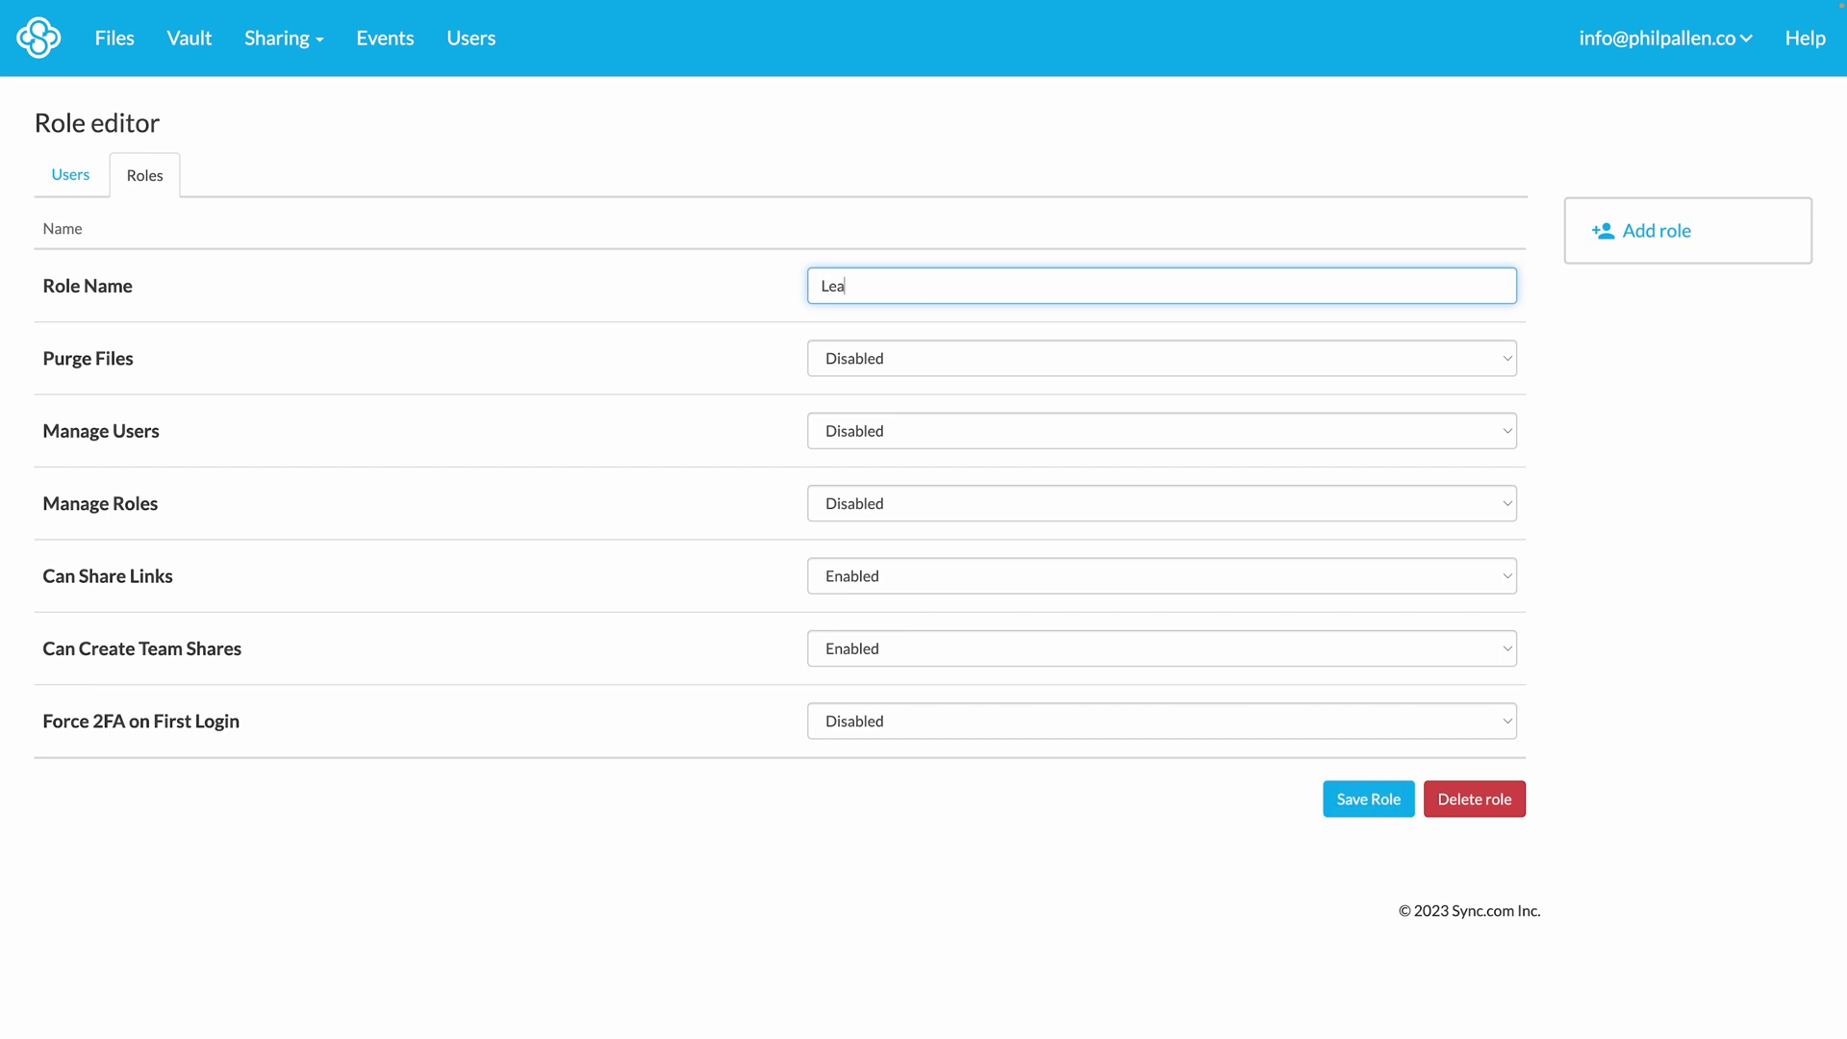
{"action": "type", "text": "ship Team"}
- Review the Purge Files, Manage Users, Manage Roles, Share Links and Team Shares permissions unchanged
{"action": "left_click", "coordinate": [873, 359]}
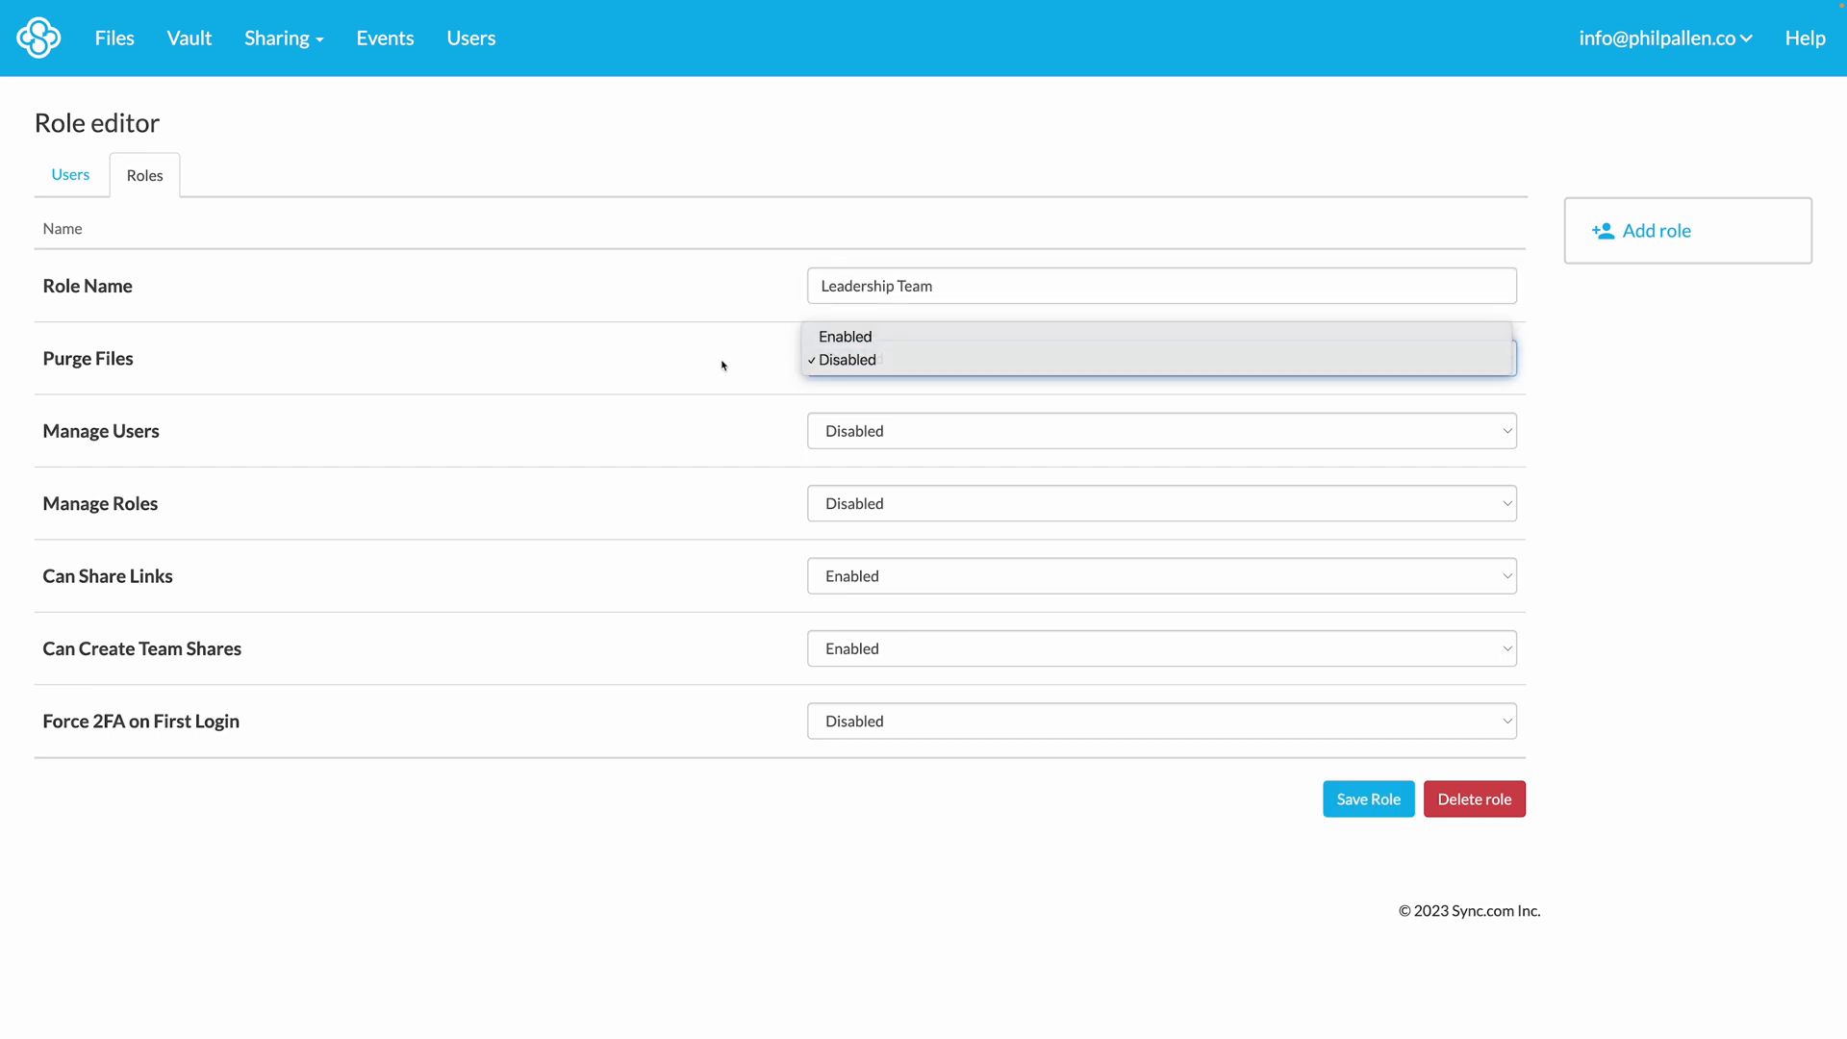
{"action": "left_click", "coordinate": [866, 441]}
{"action": "left_click", "coordinate": [866, 440]}
{"action": "left_click", "coordinate": [881, 539]}
{"action": "left_click", "coordinate": [882, 508]}
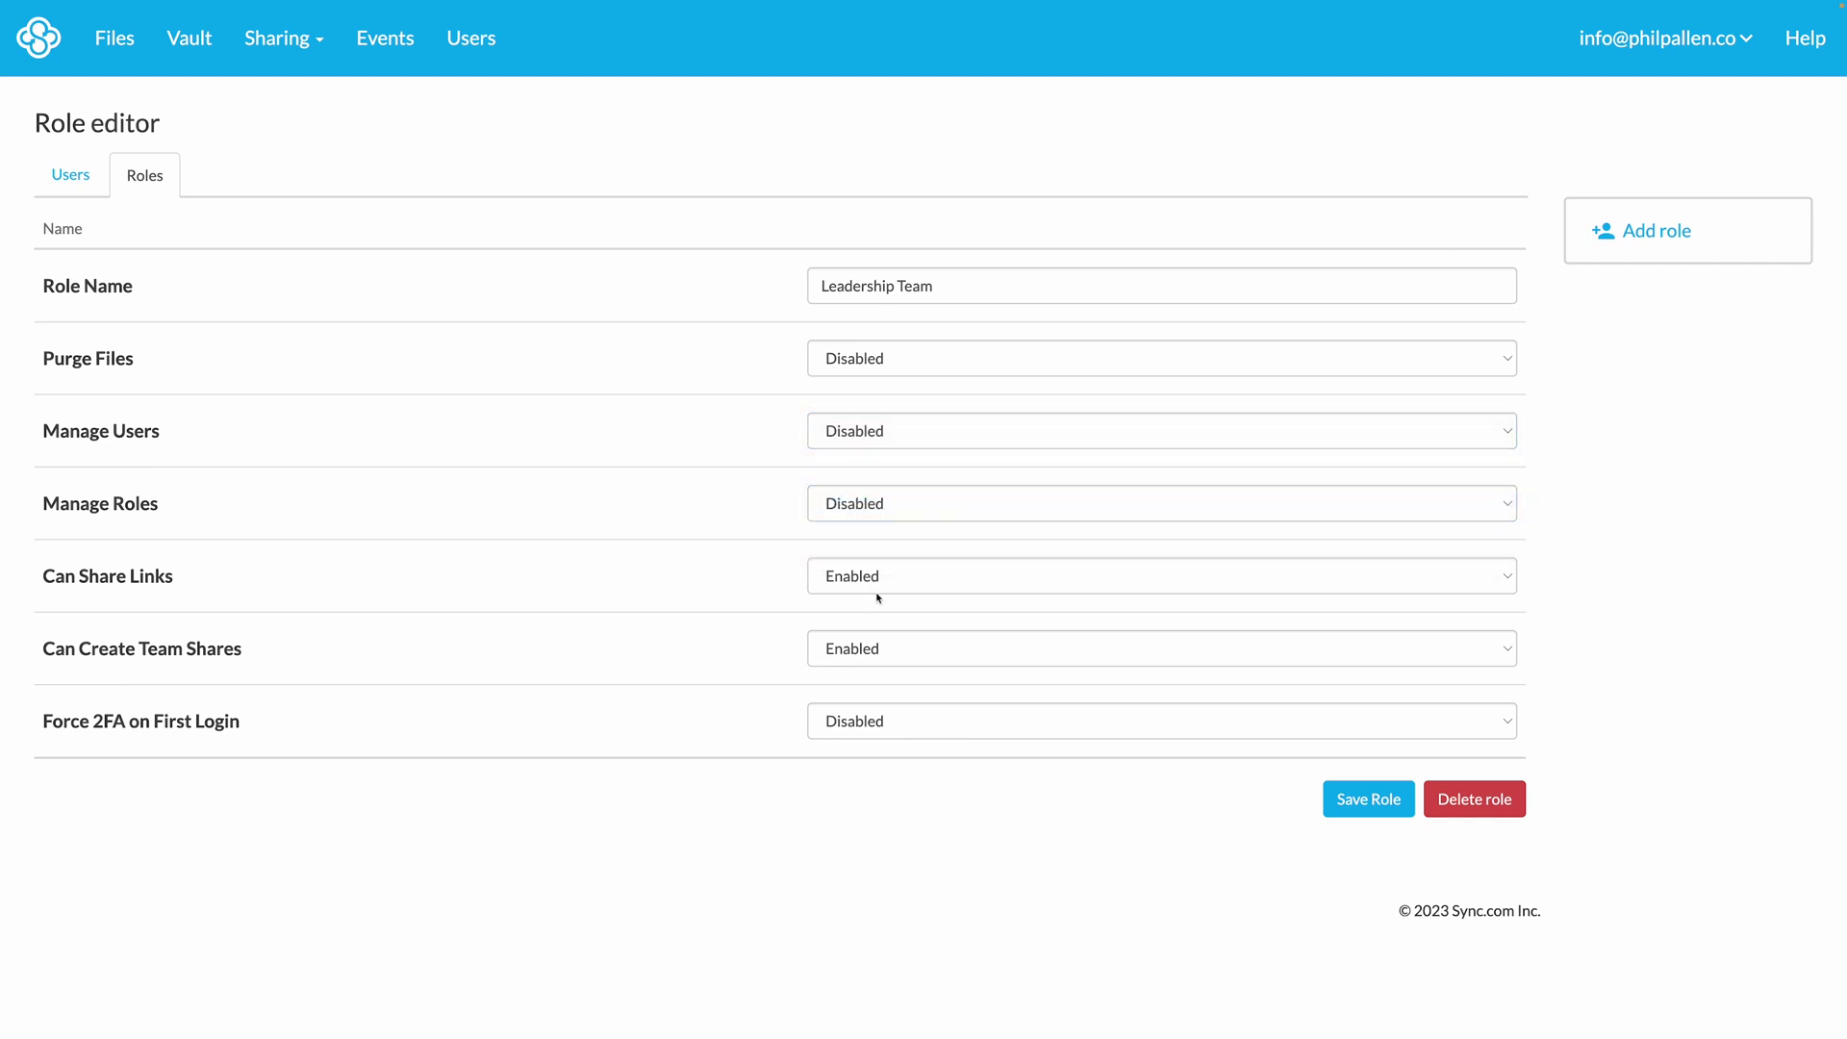
{"action": "left_click", "coordinate": [873, 577]}
{"action": "left_click", "coordinate": [879, 651]}
{"action": "left_click", "coordinate": [878, 652]}
- Set Force 2FA on First Login to Enabled and save the Leadership Team role
{"action": "left_click", "coordinate": [887, 729]}
{"action": "left_click", "coordinate": [852, 729]}
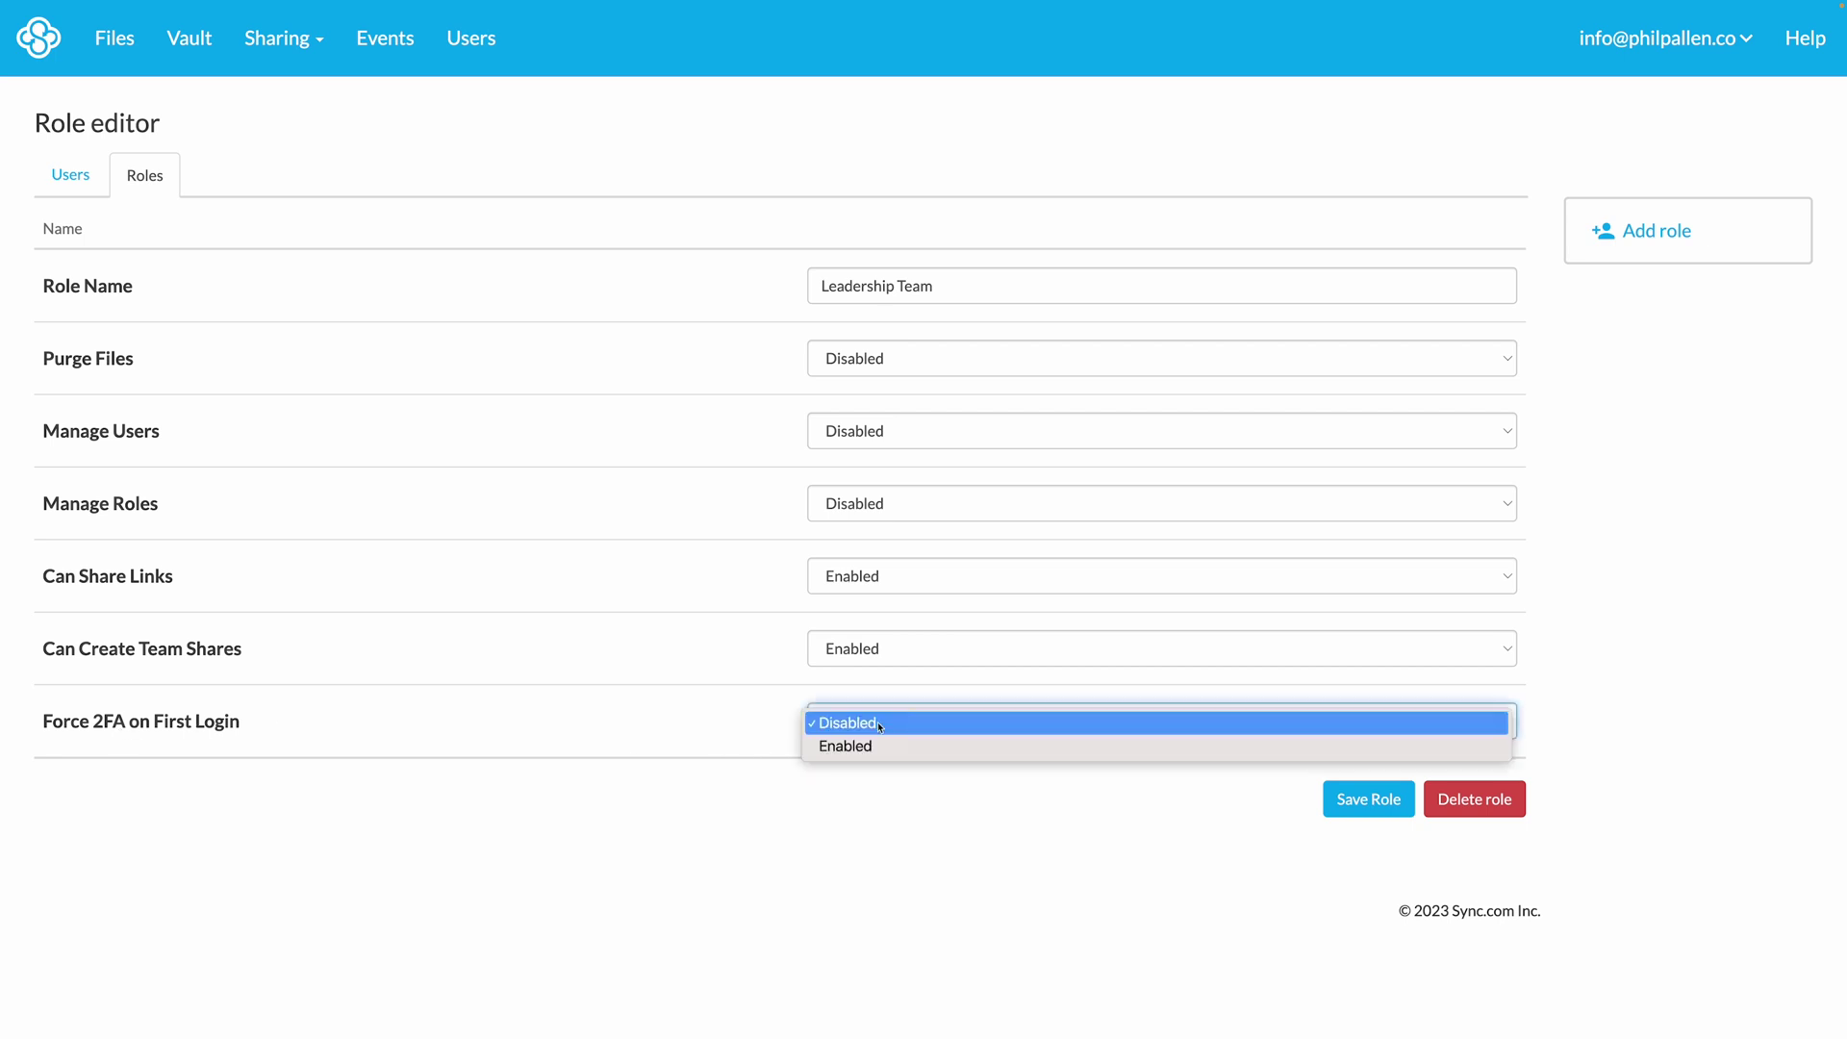
{"action": "left_click", "coordinate": [873, 747]}
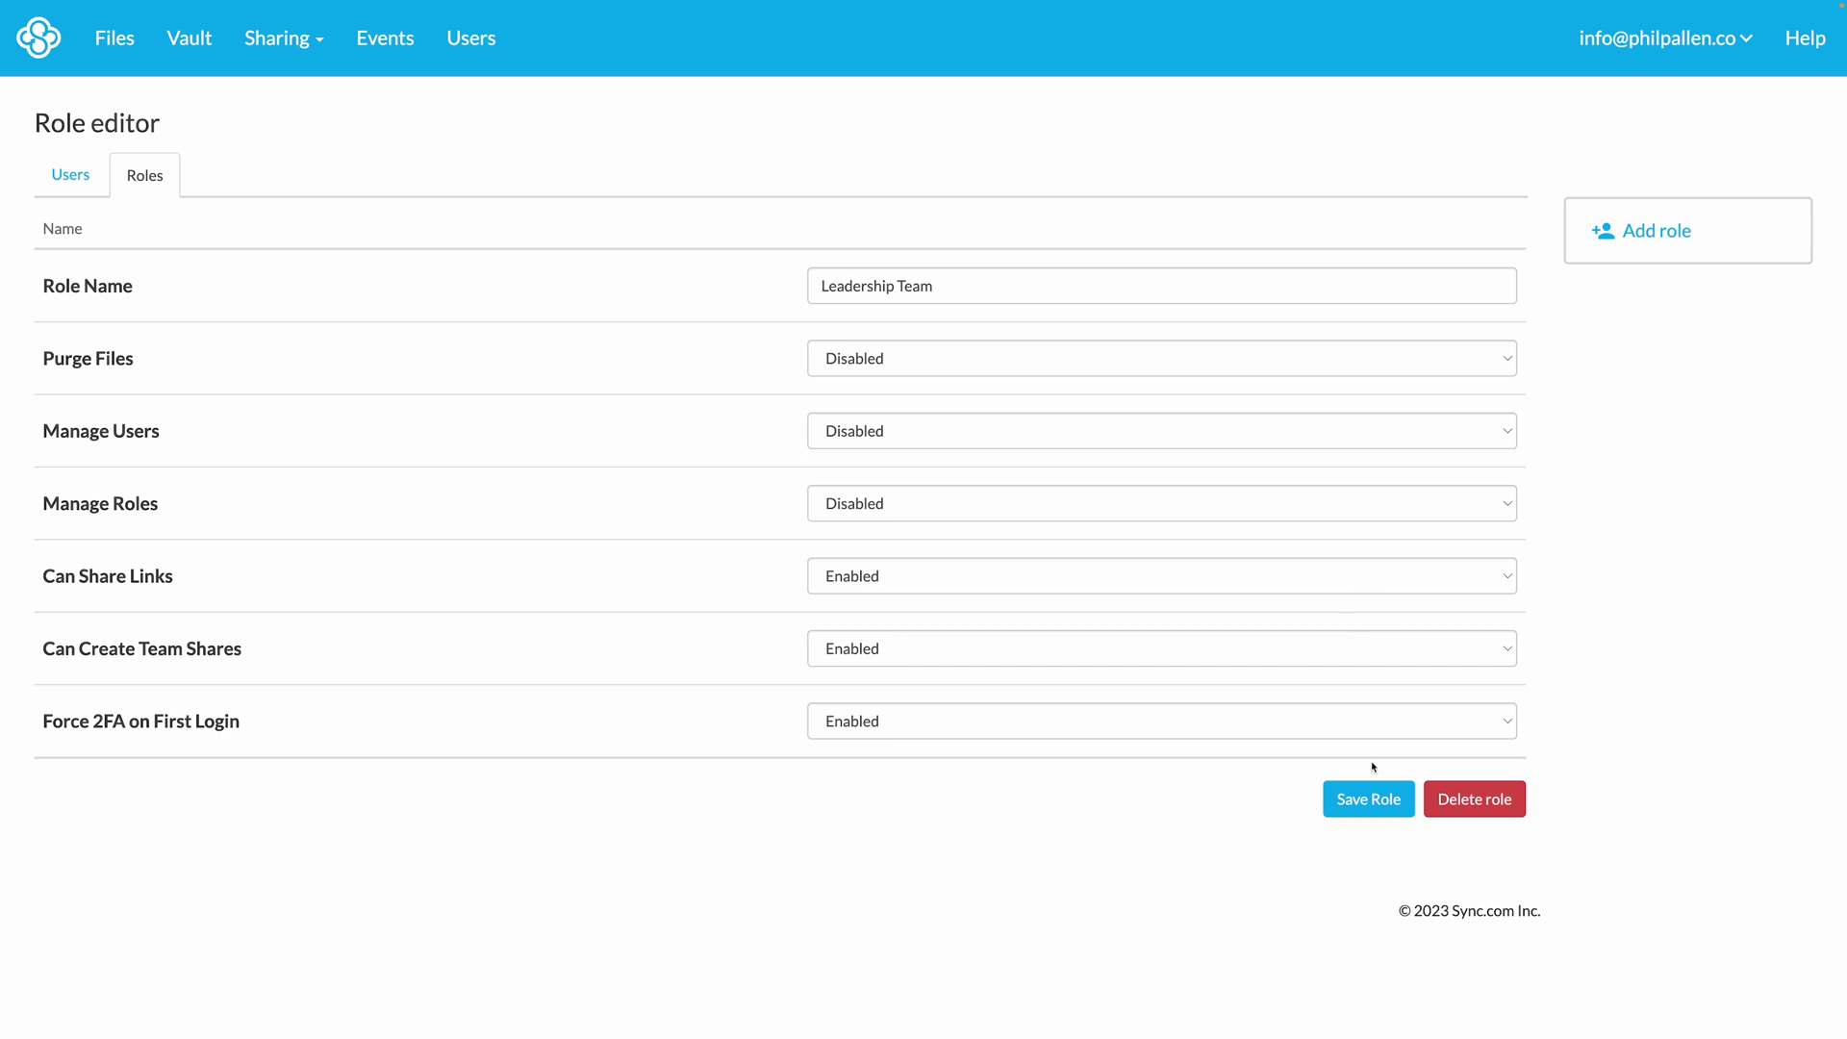
{"action": "left_click", "coordinate": [1371, 799]}
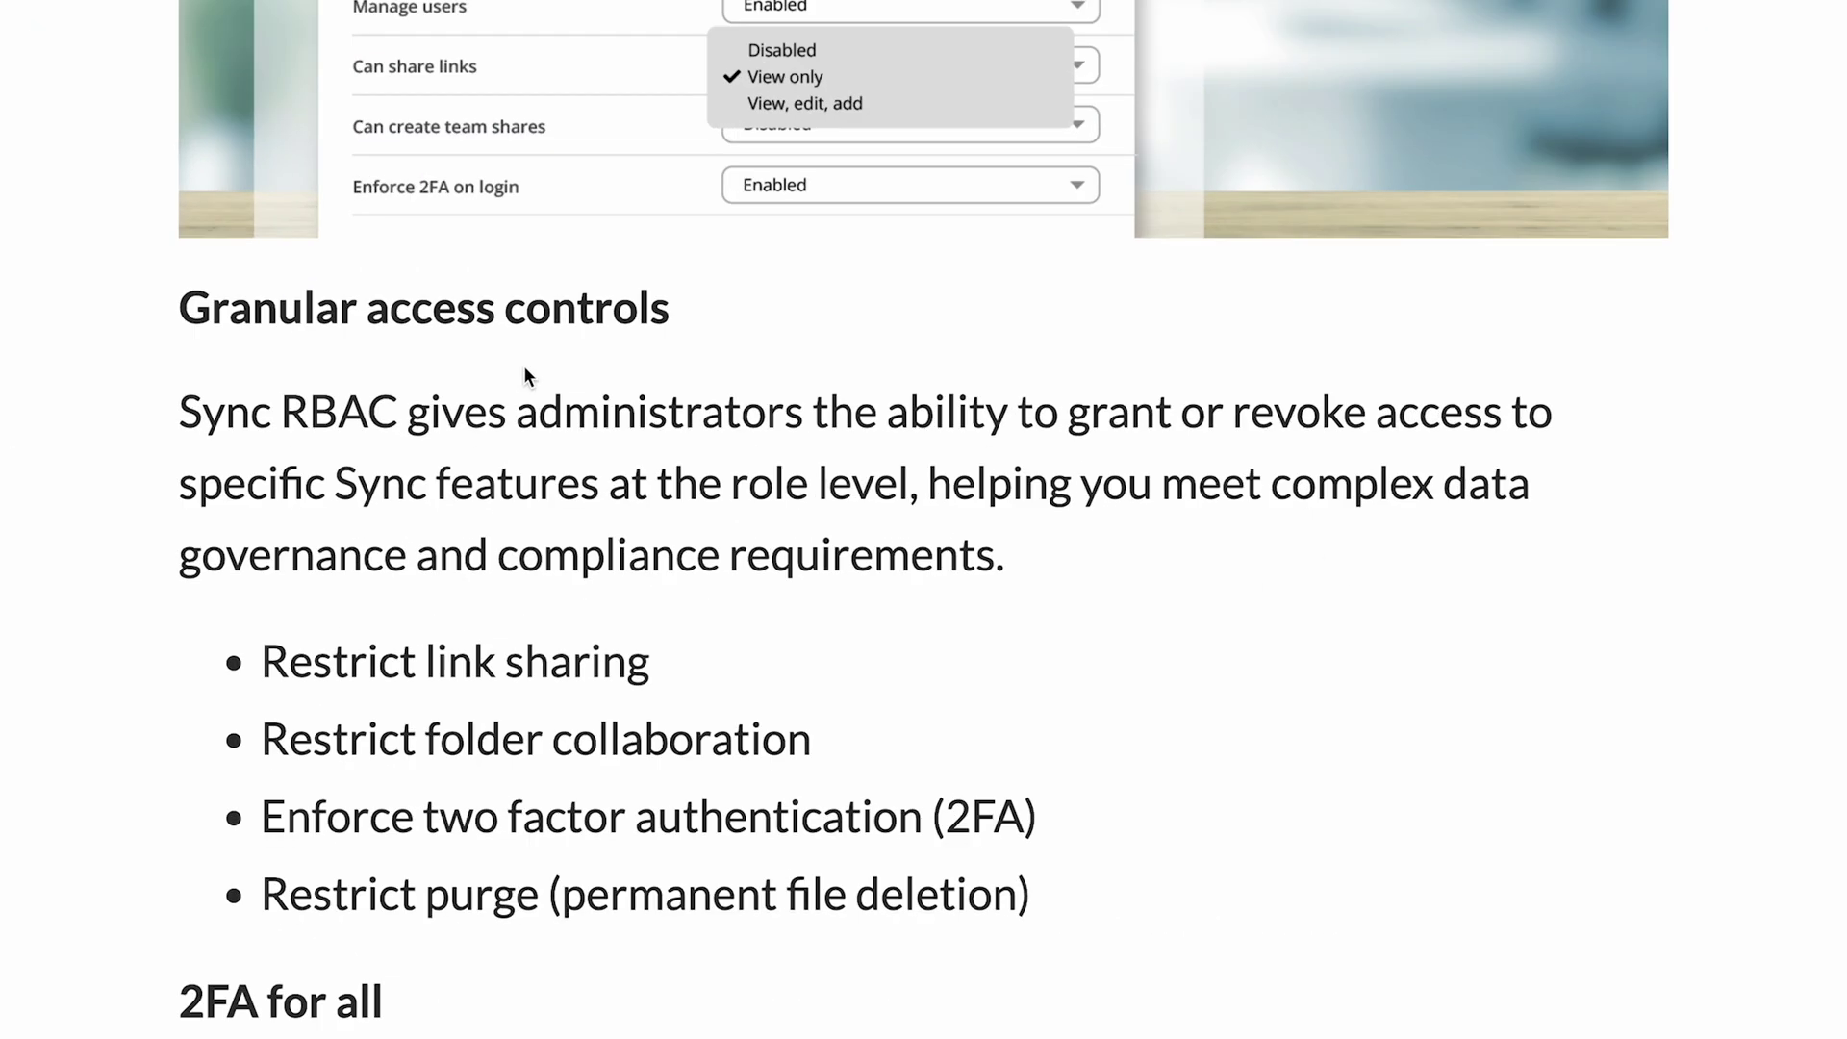
- Highlight the RBAC post's sentences on granting feature access and on compliance requirements
{"action": "left_click_drag", "start_coordinate": [624, 429], "coordinate": [1422, 477]}
{"action": "left_click", "coordinate": [1471, 422]}
{"action": "left_click_drag", "start_coordinate": [916, 528], "coordinate": [1500, 484]}
{"action": "left_click", "coordinate": [864, 501]}
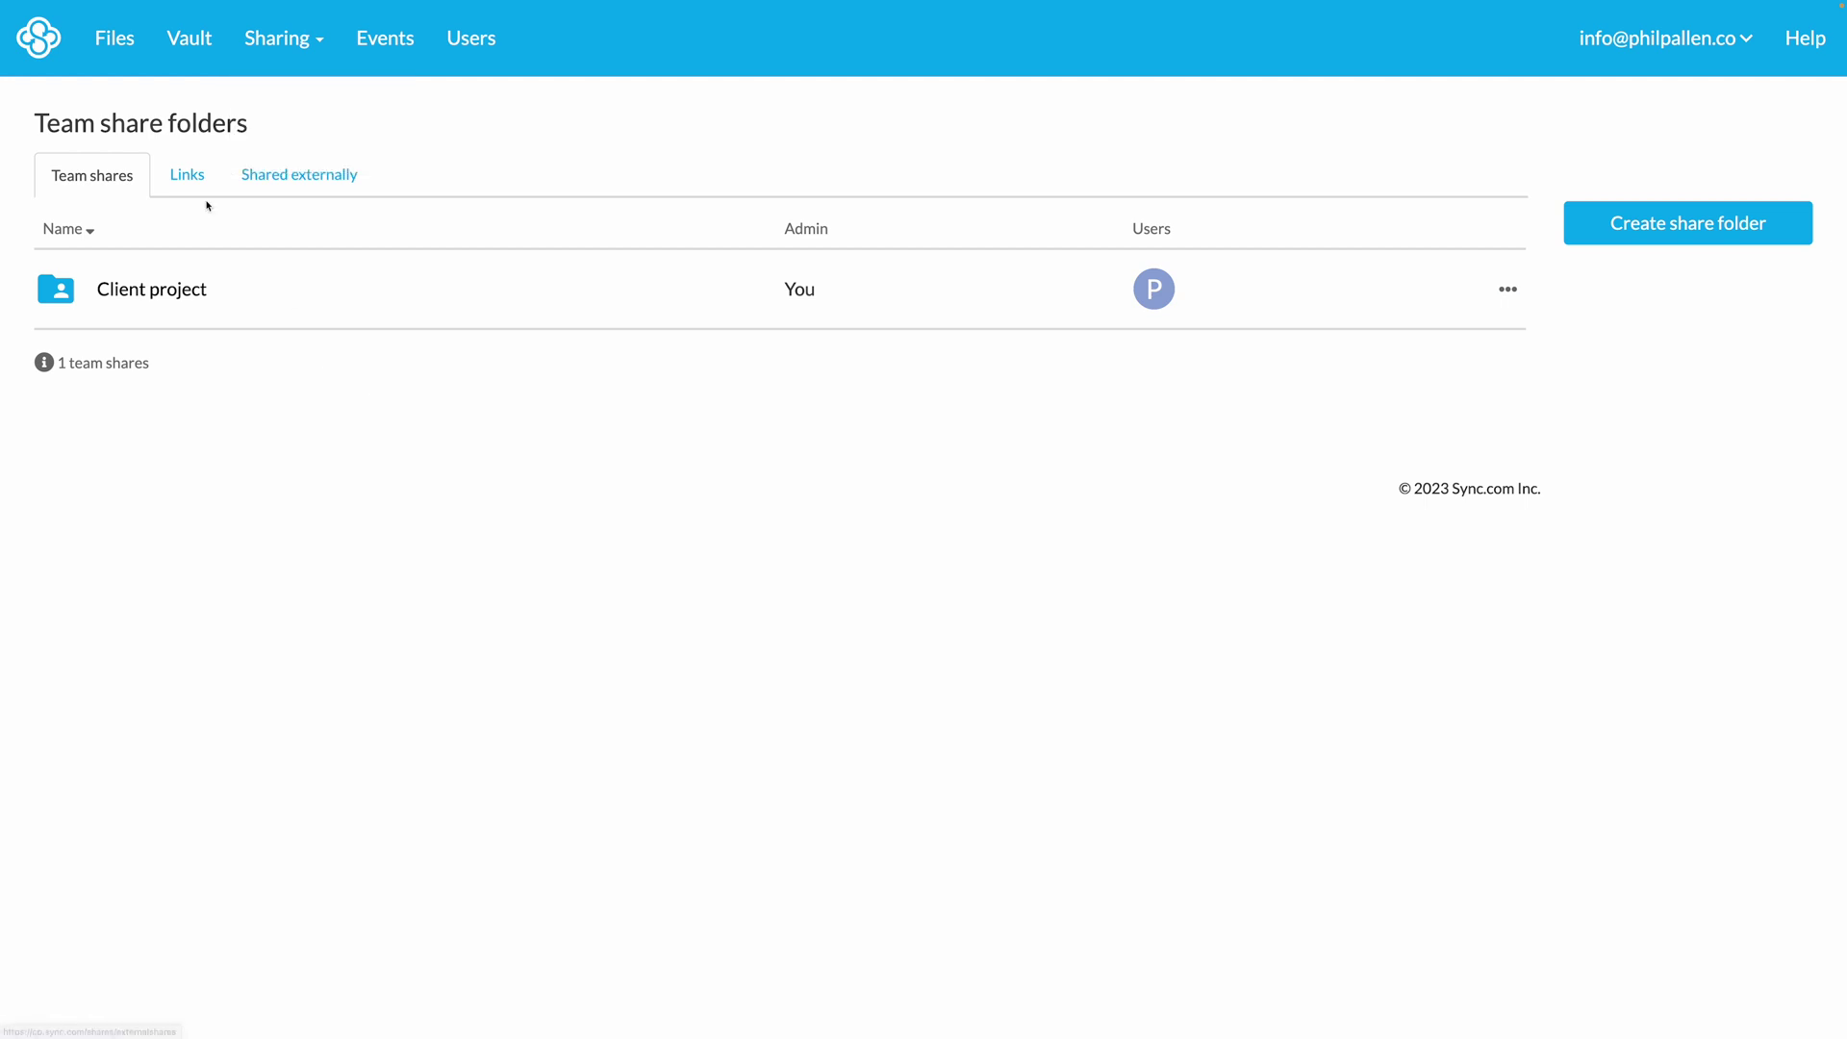
- Begin a new team share named 'Demo folder' from the Team shares list
{"action": "left_click", "coordinate": [187, 175]}
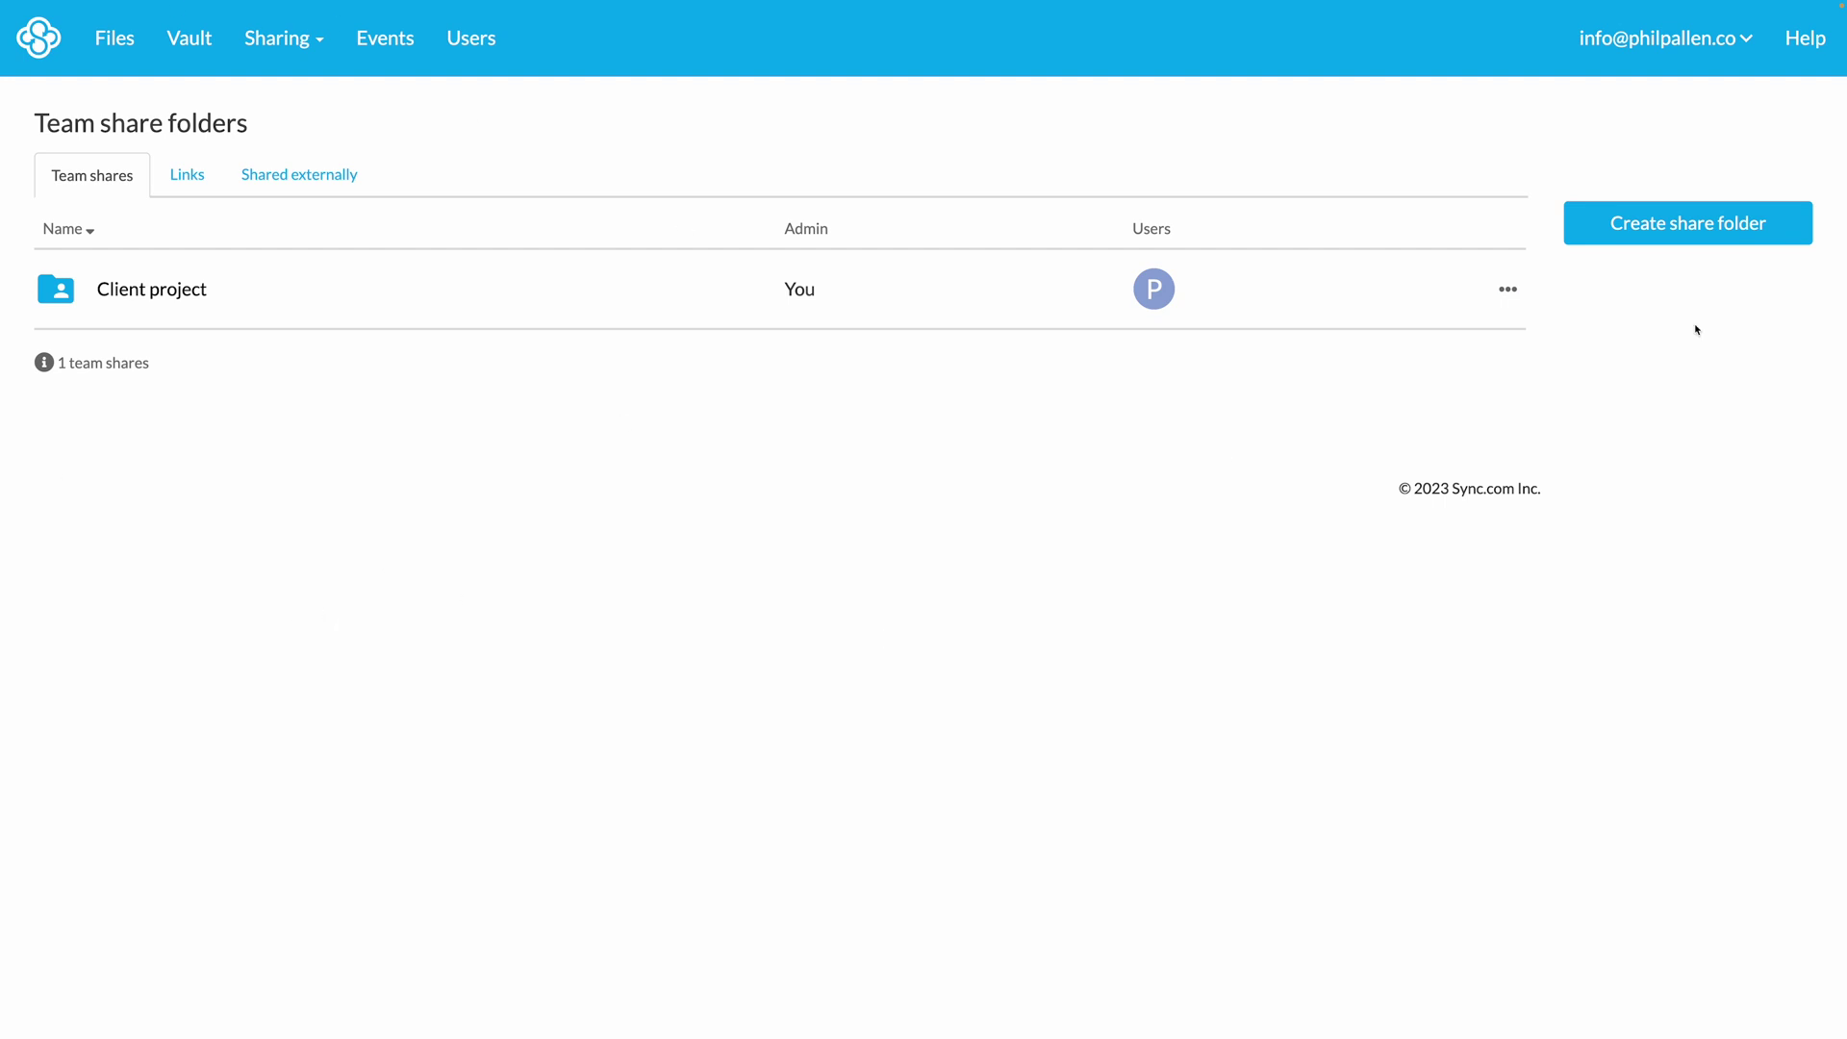
{"action": "left_click", "coordinate": [1687, 223]}
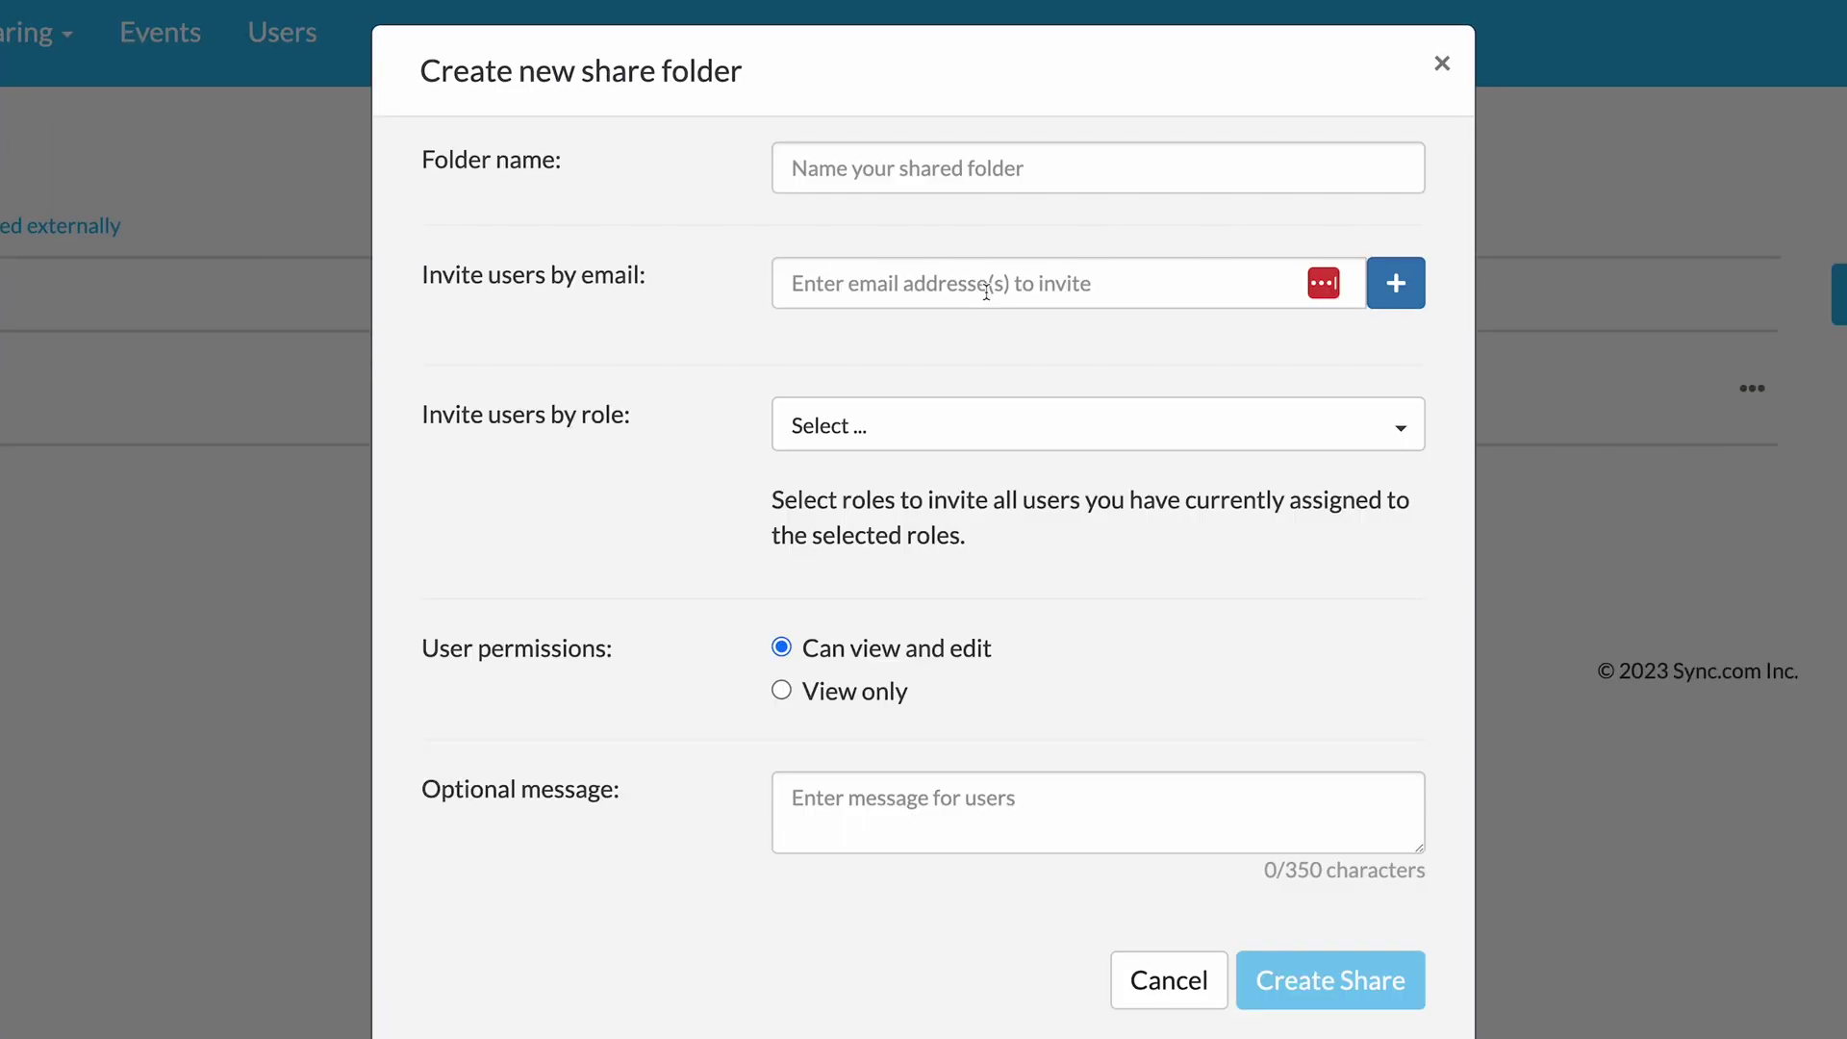
{"action": "left_click", "coordinate": [1011, 168]}
{"action": "type", "text": "Demo folder"}
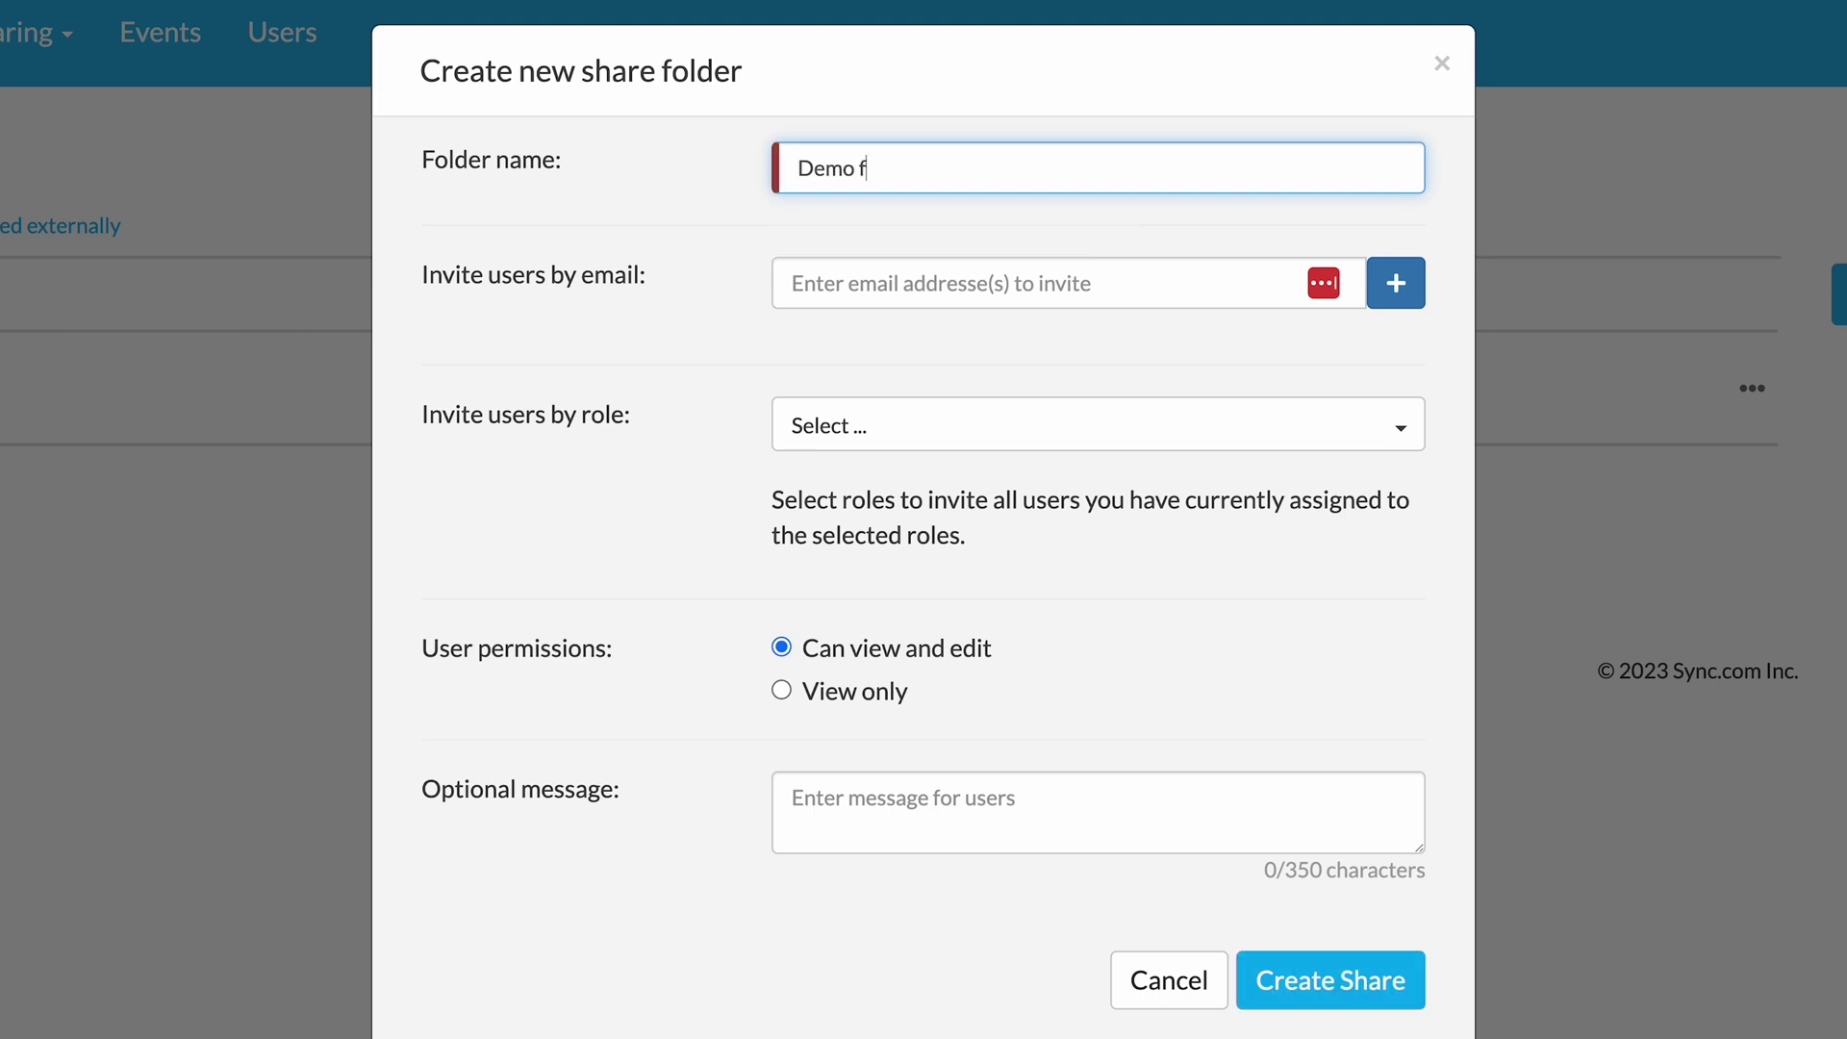
{"action": "key", "text": "Tab"}
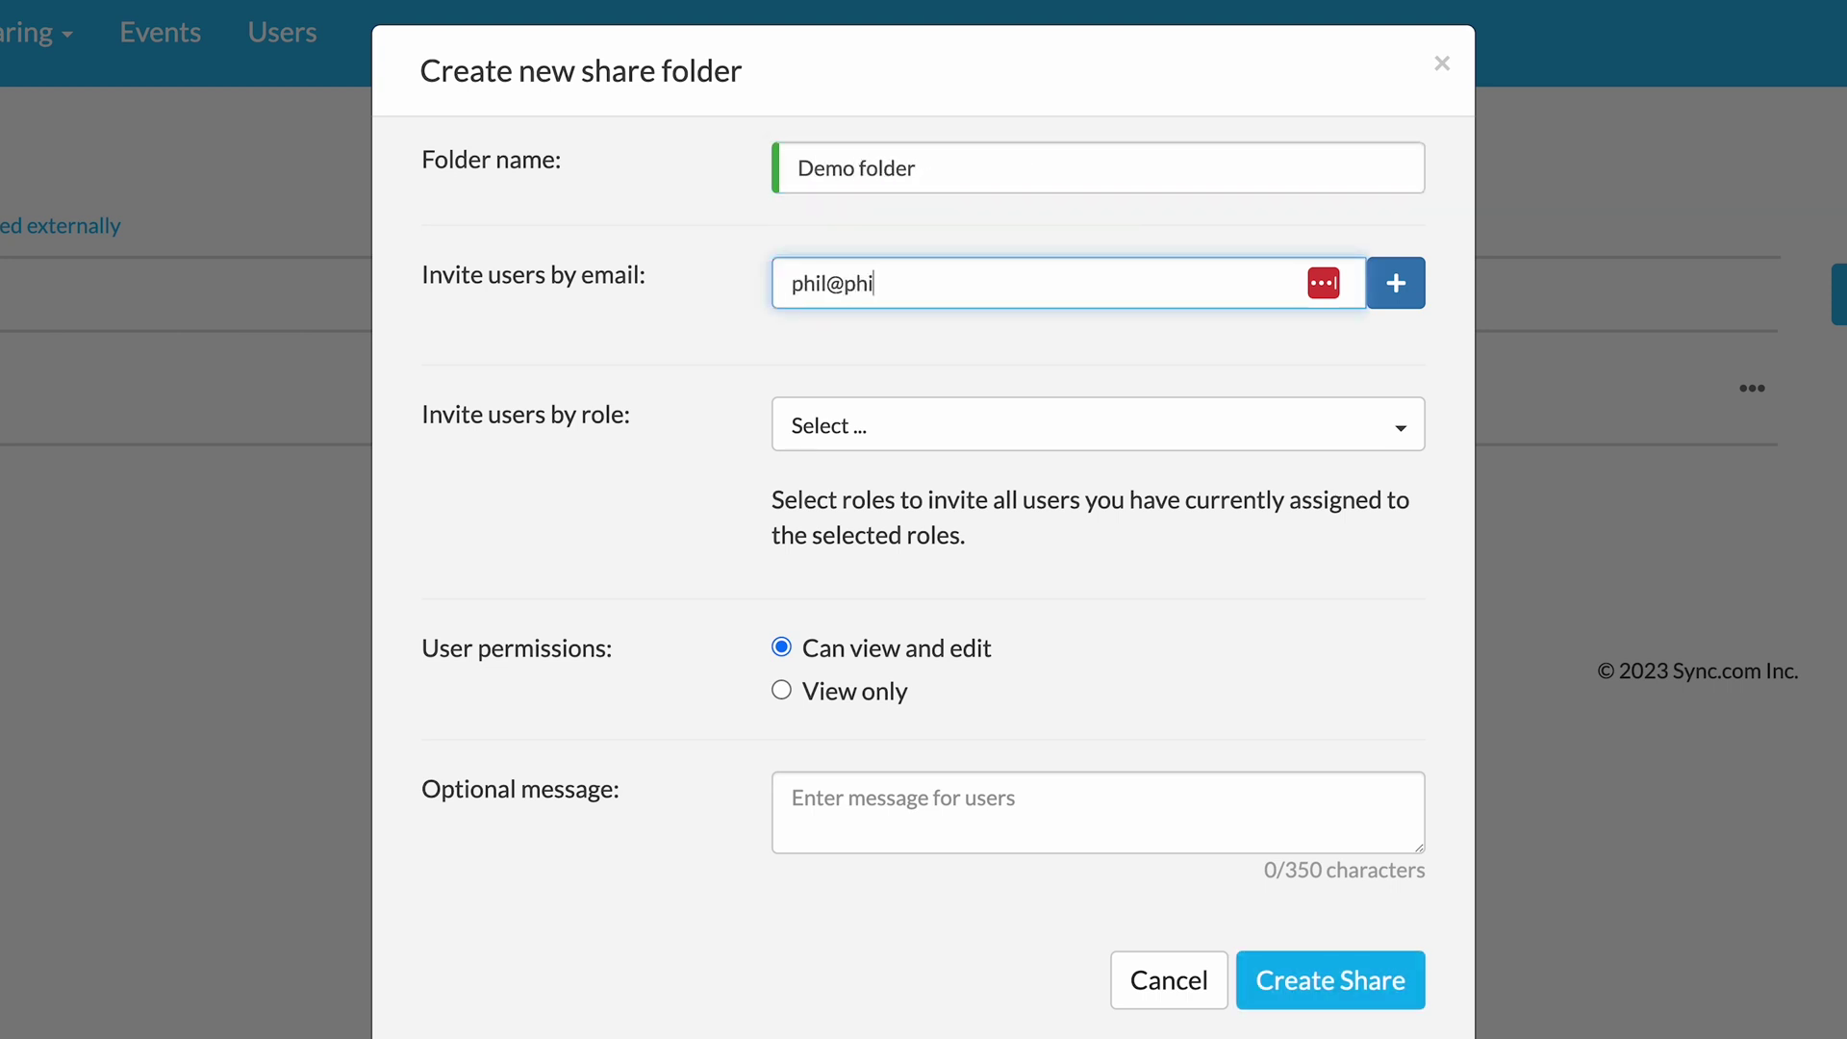
- Invite the entered email address and the Default User role, then create the share
{"action": "key", "text": "Tab"}
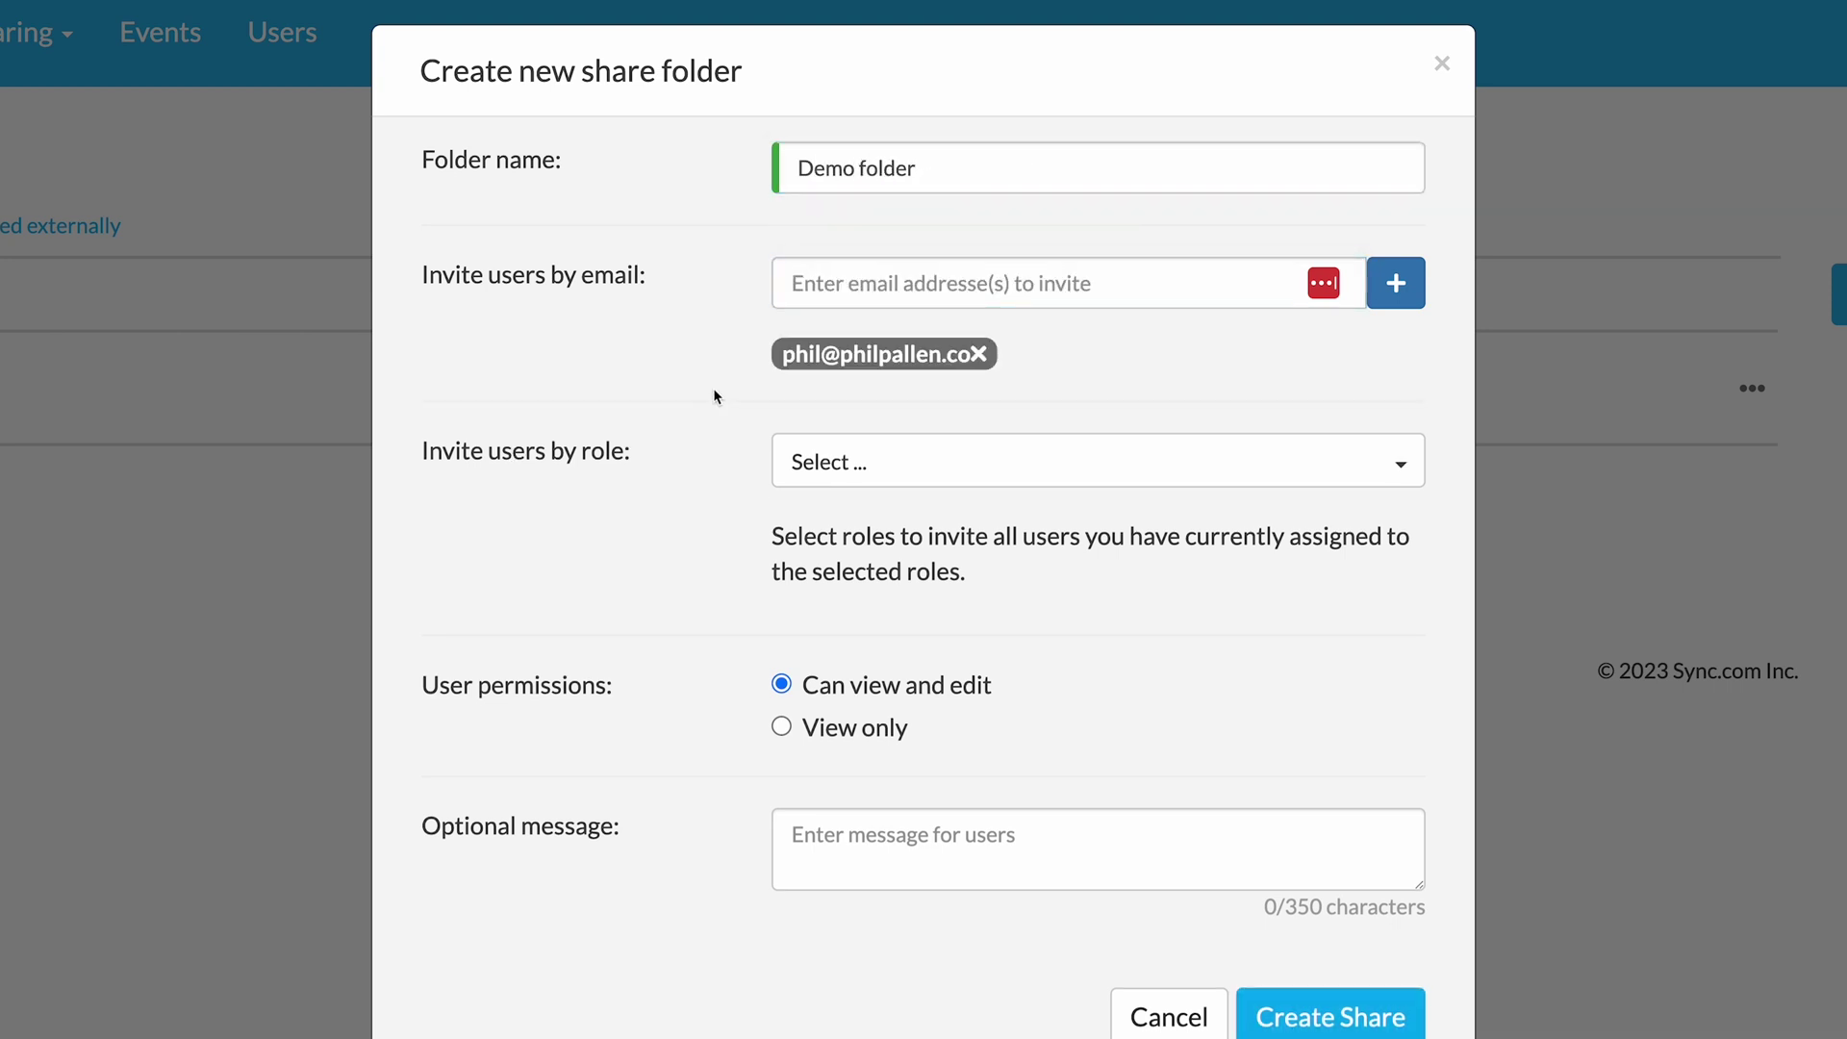
{"action": "left_click", "coordinate": [798, 560]}
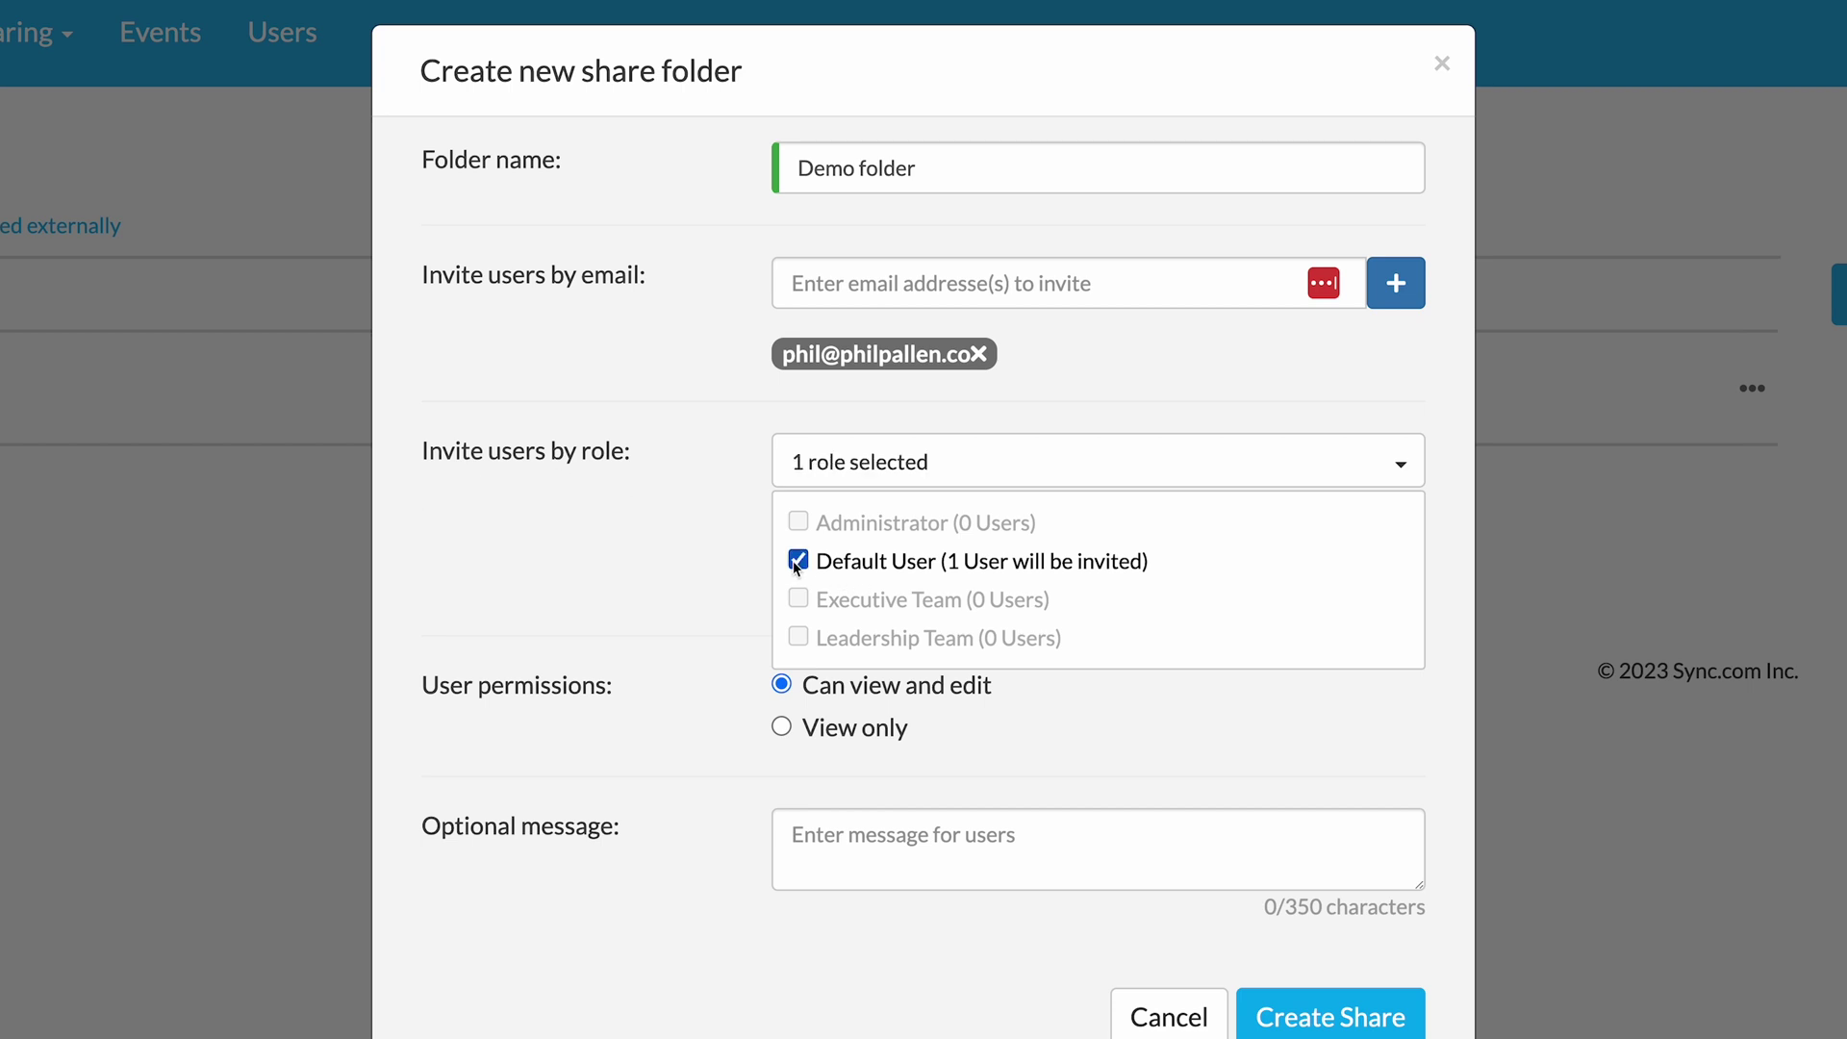
{"action": "left_click", "coordinate": [730, 571]}
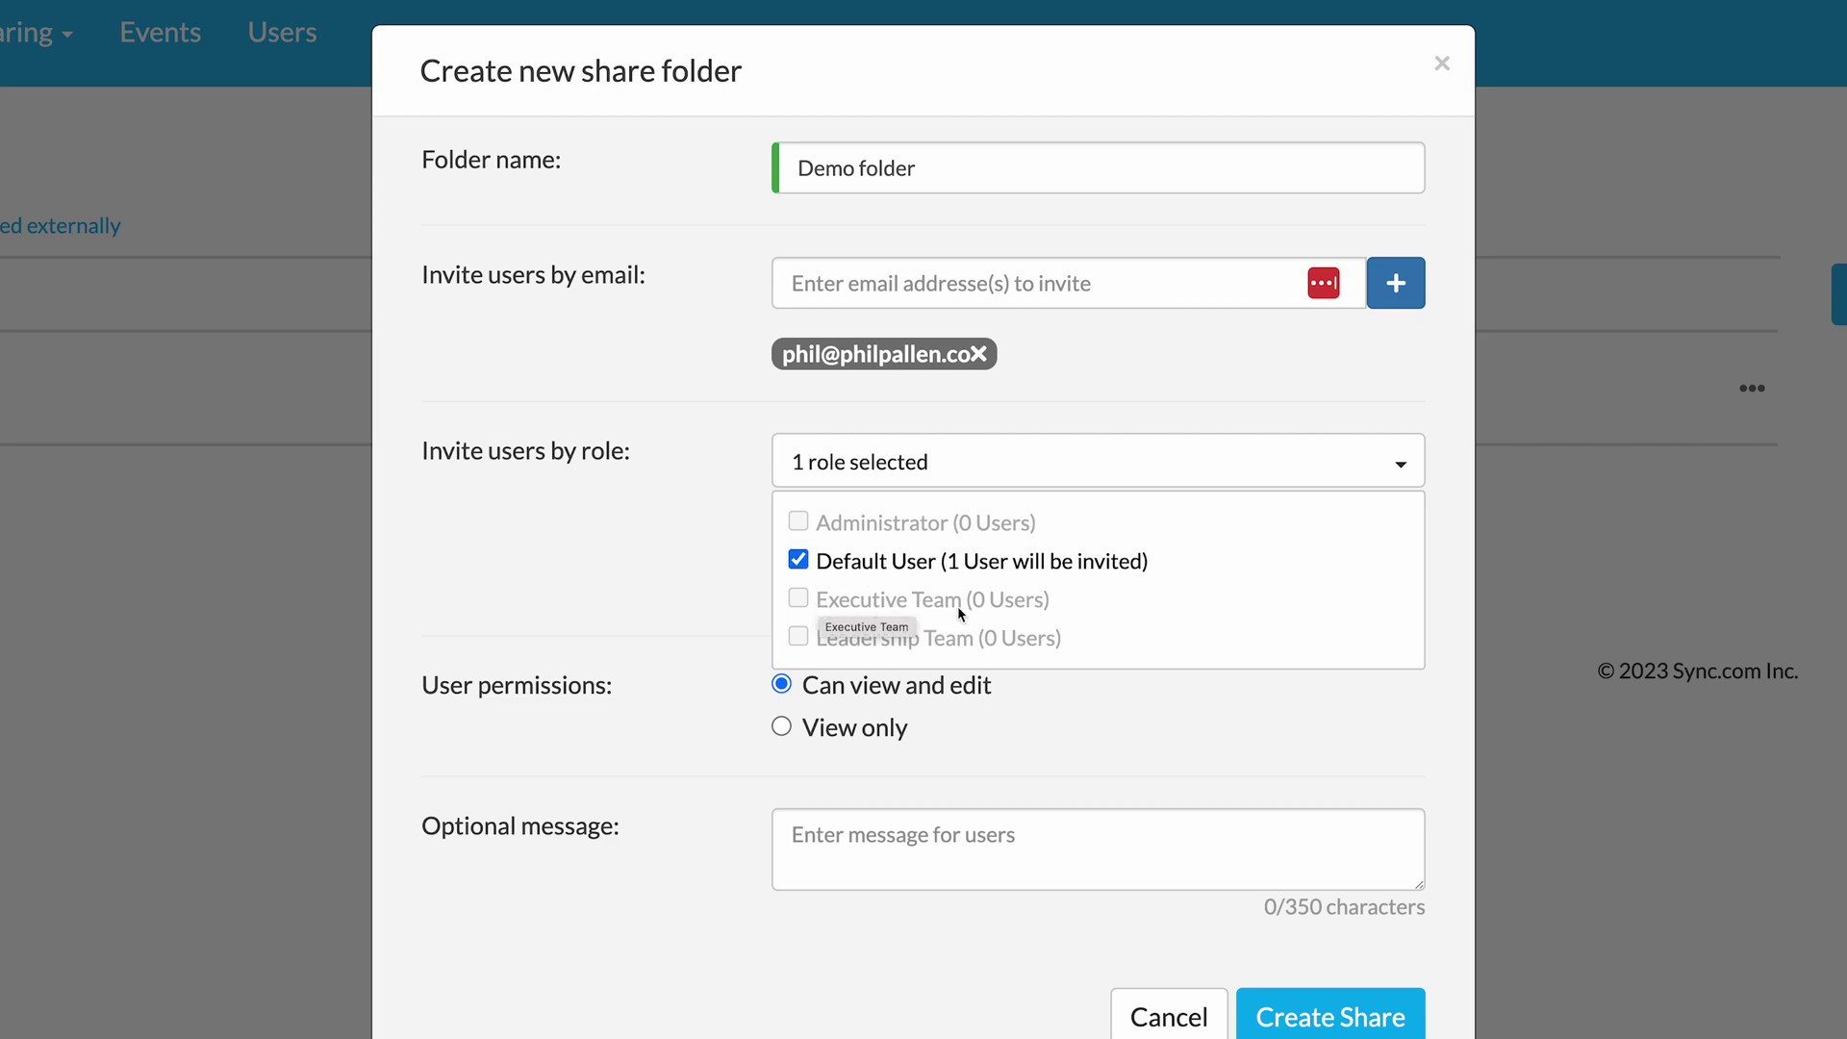
{"action": "left_click", "coordinate": [711, 810]}
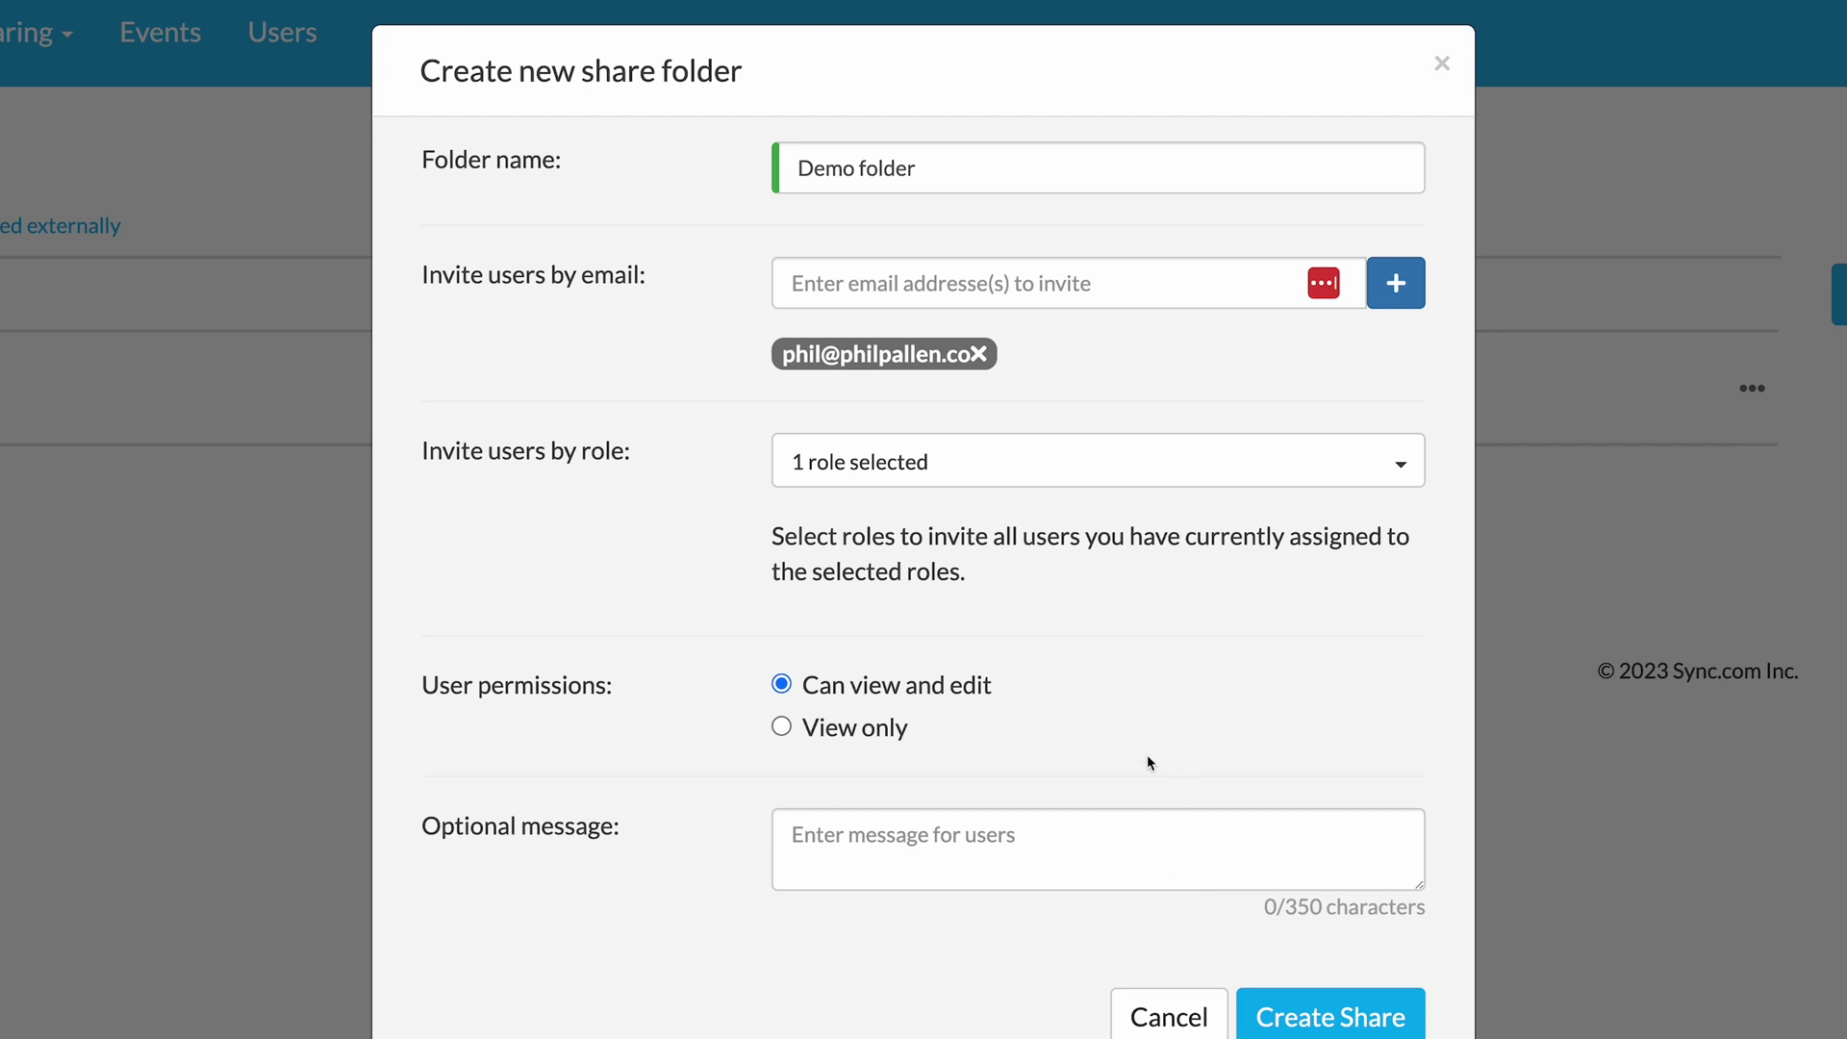
{"action": "left_click", "coordinate": [825, 829]}
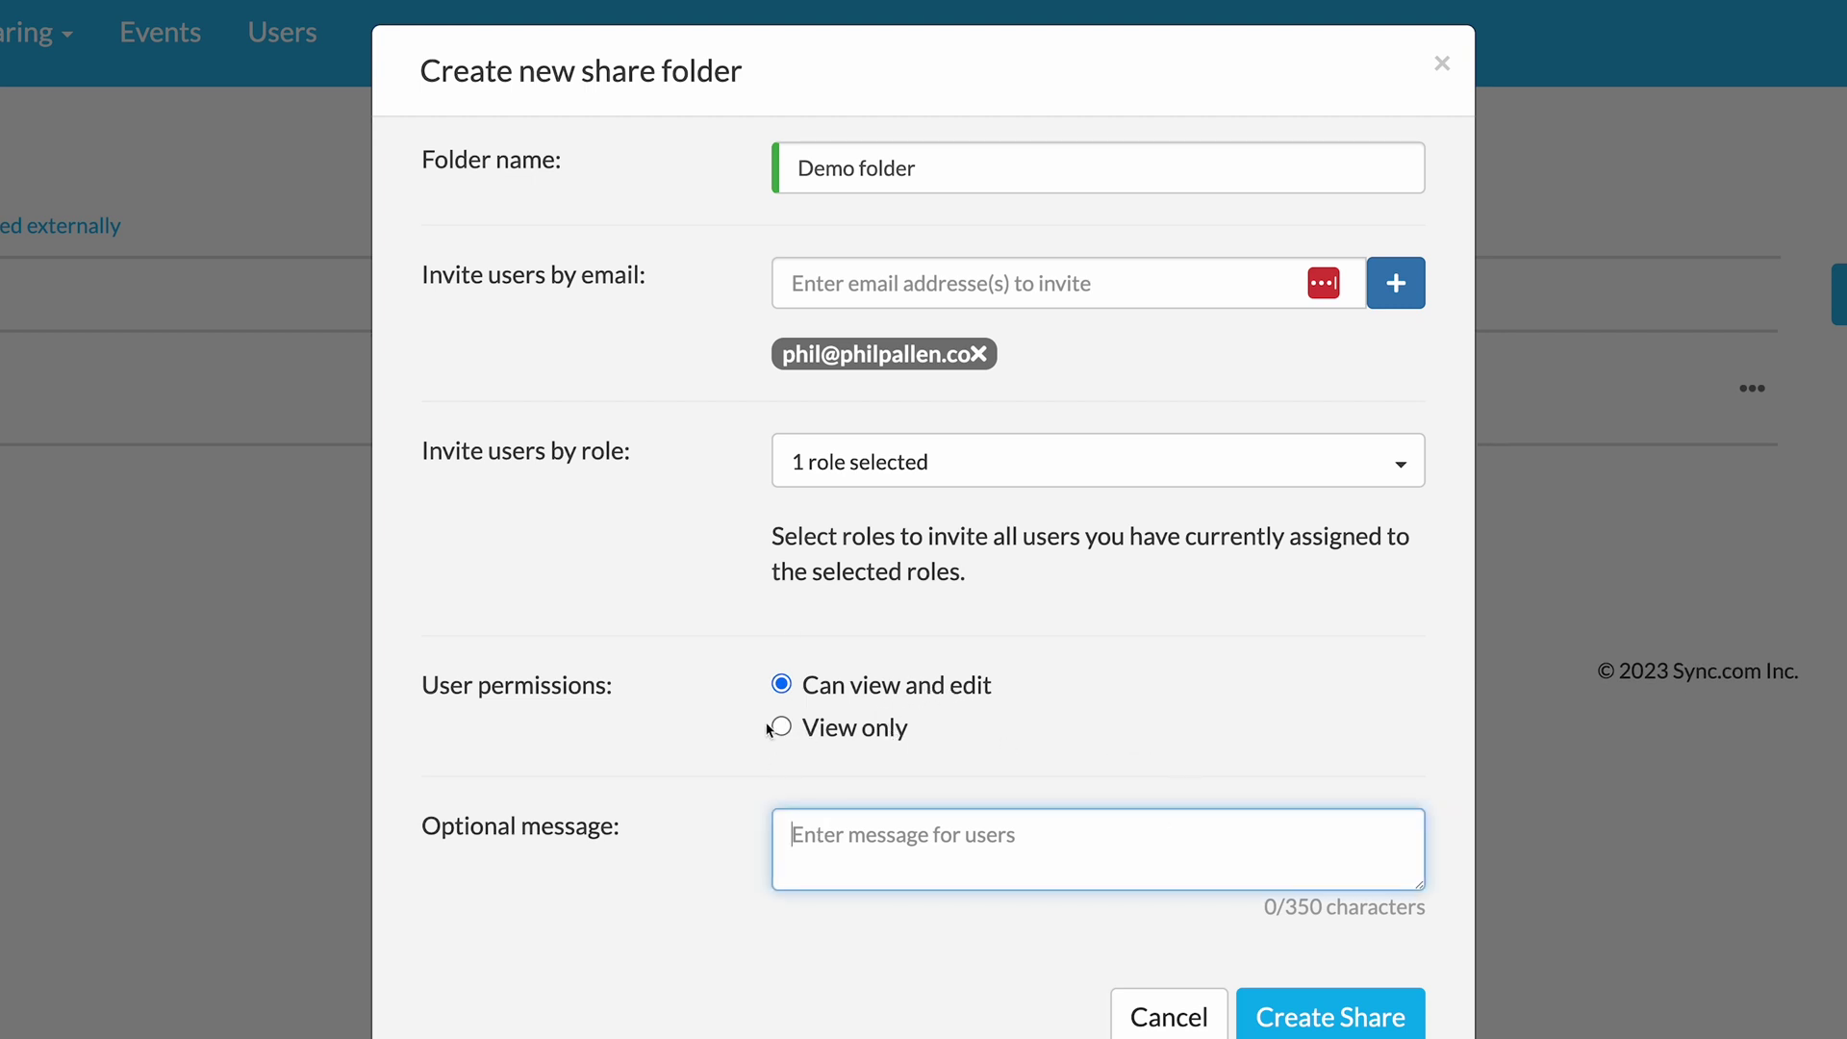
{"action": "left_click", "coordinate": [1331, 1015]}
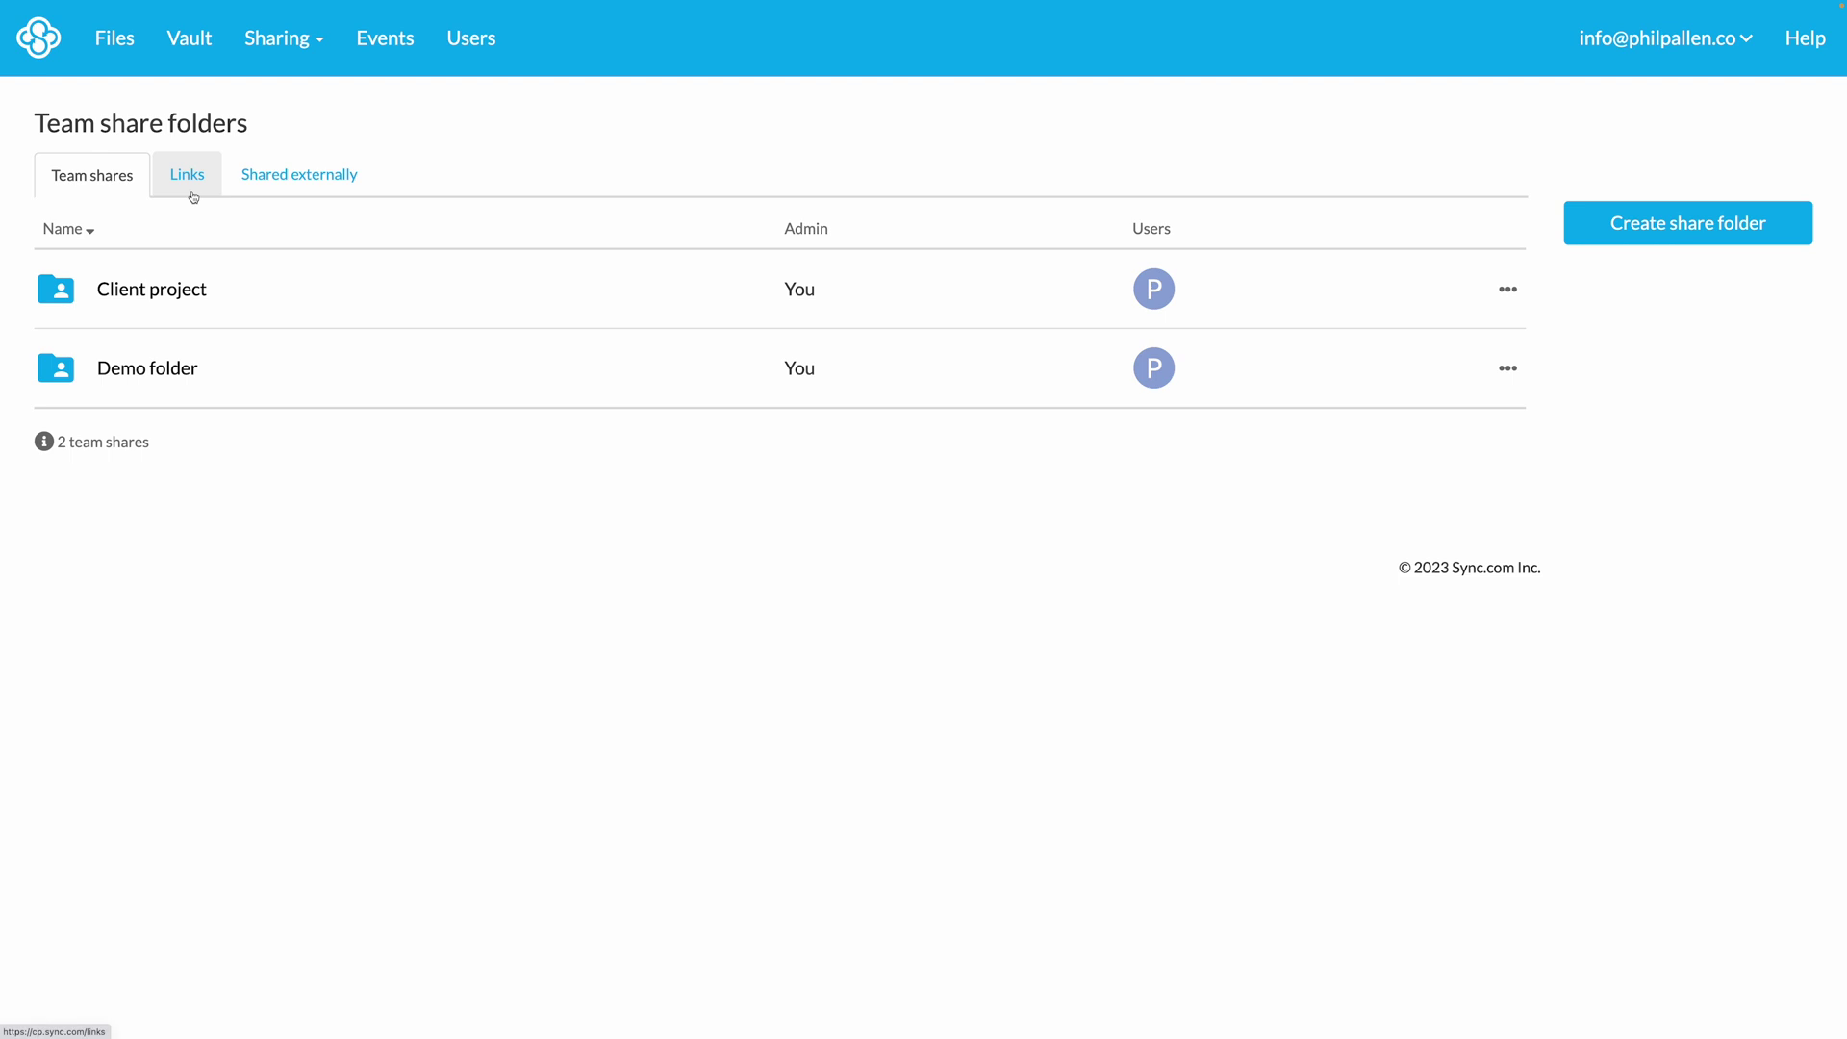
- Copy the screen recording's share link, then list the folders shared externally
{"action": "left_click", "coordinate": [187, 175]}
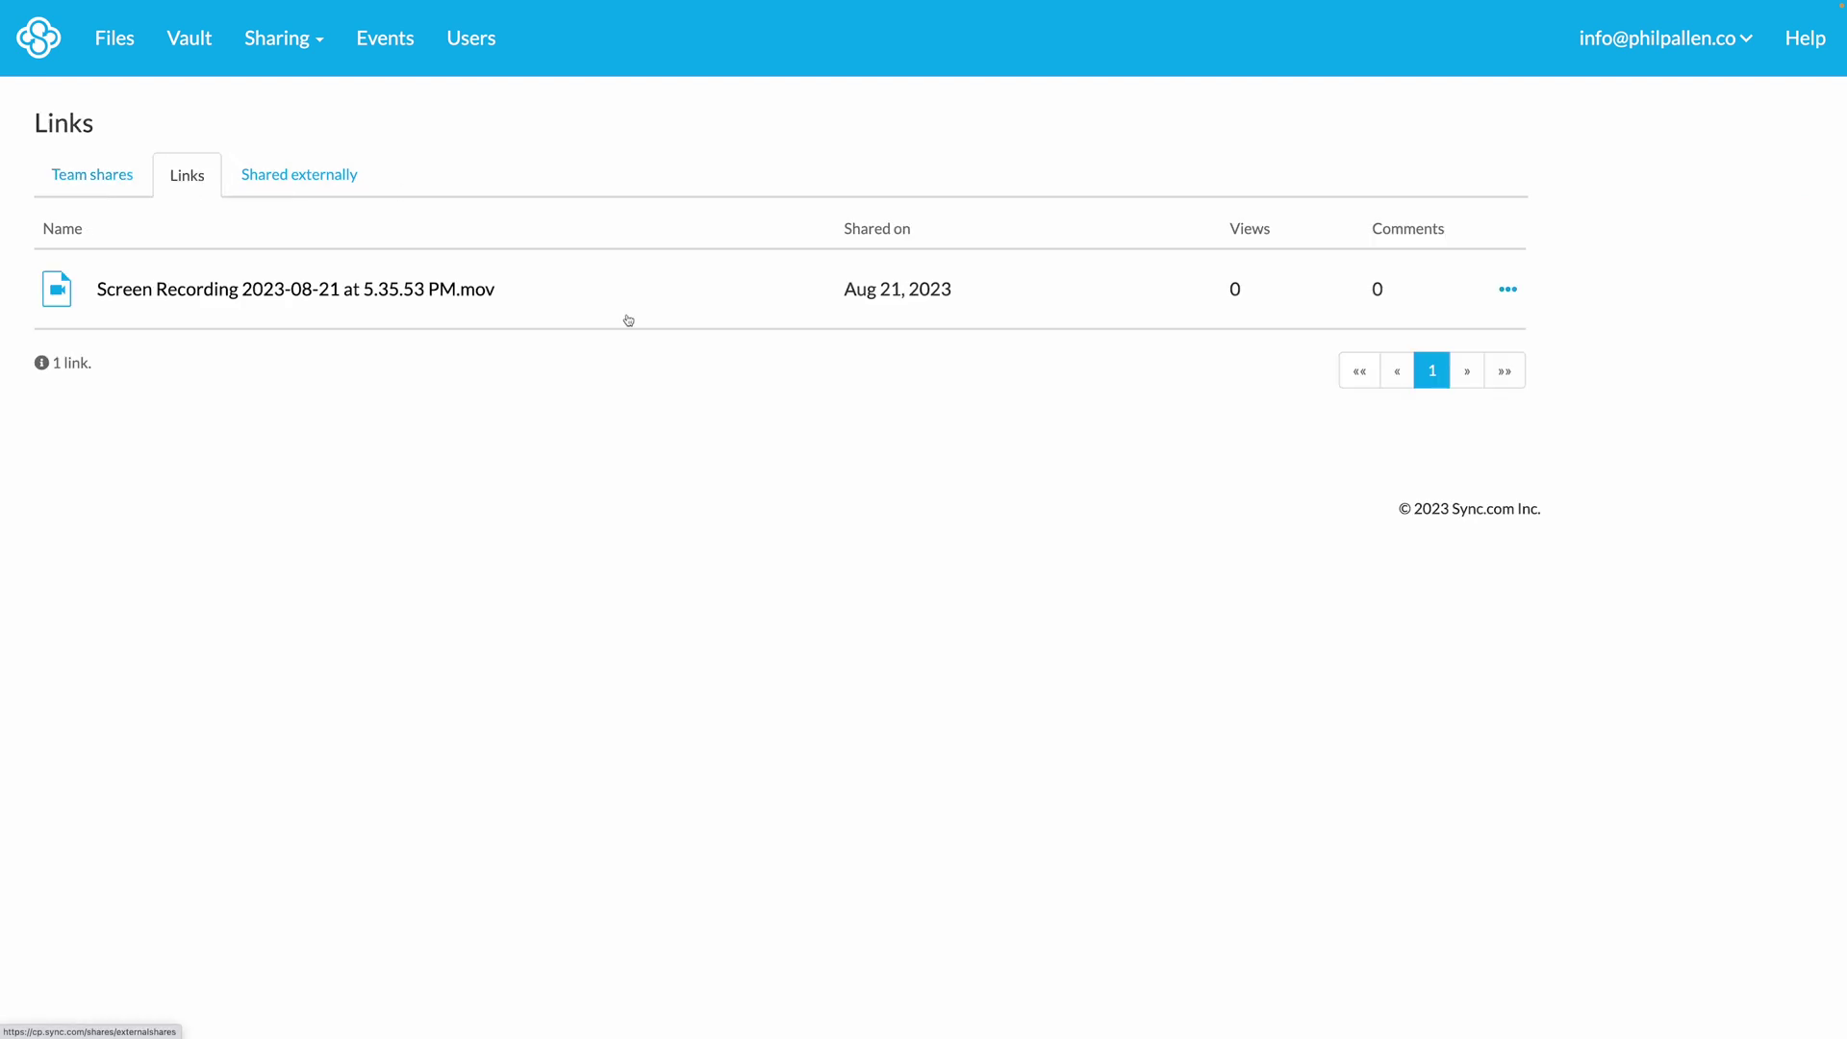
{"action": "left_click", "coordinate": [1506, 289]}
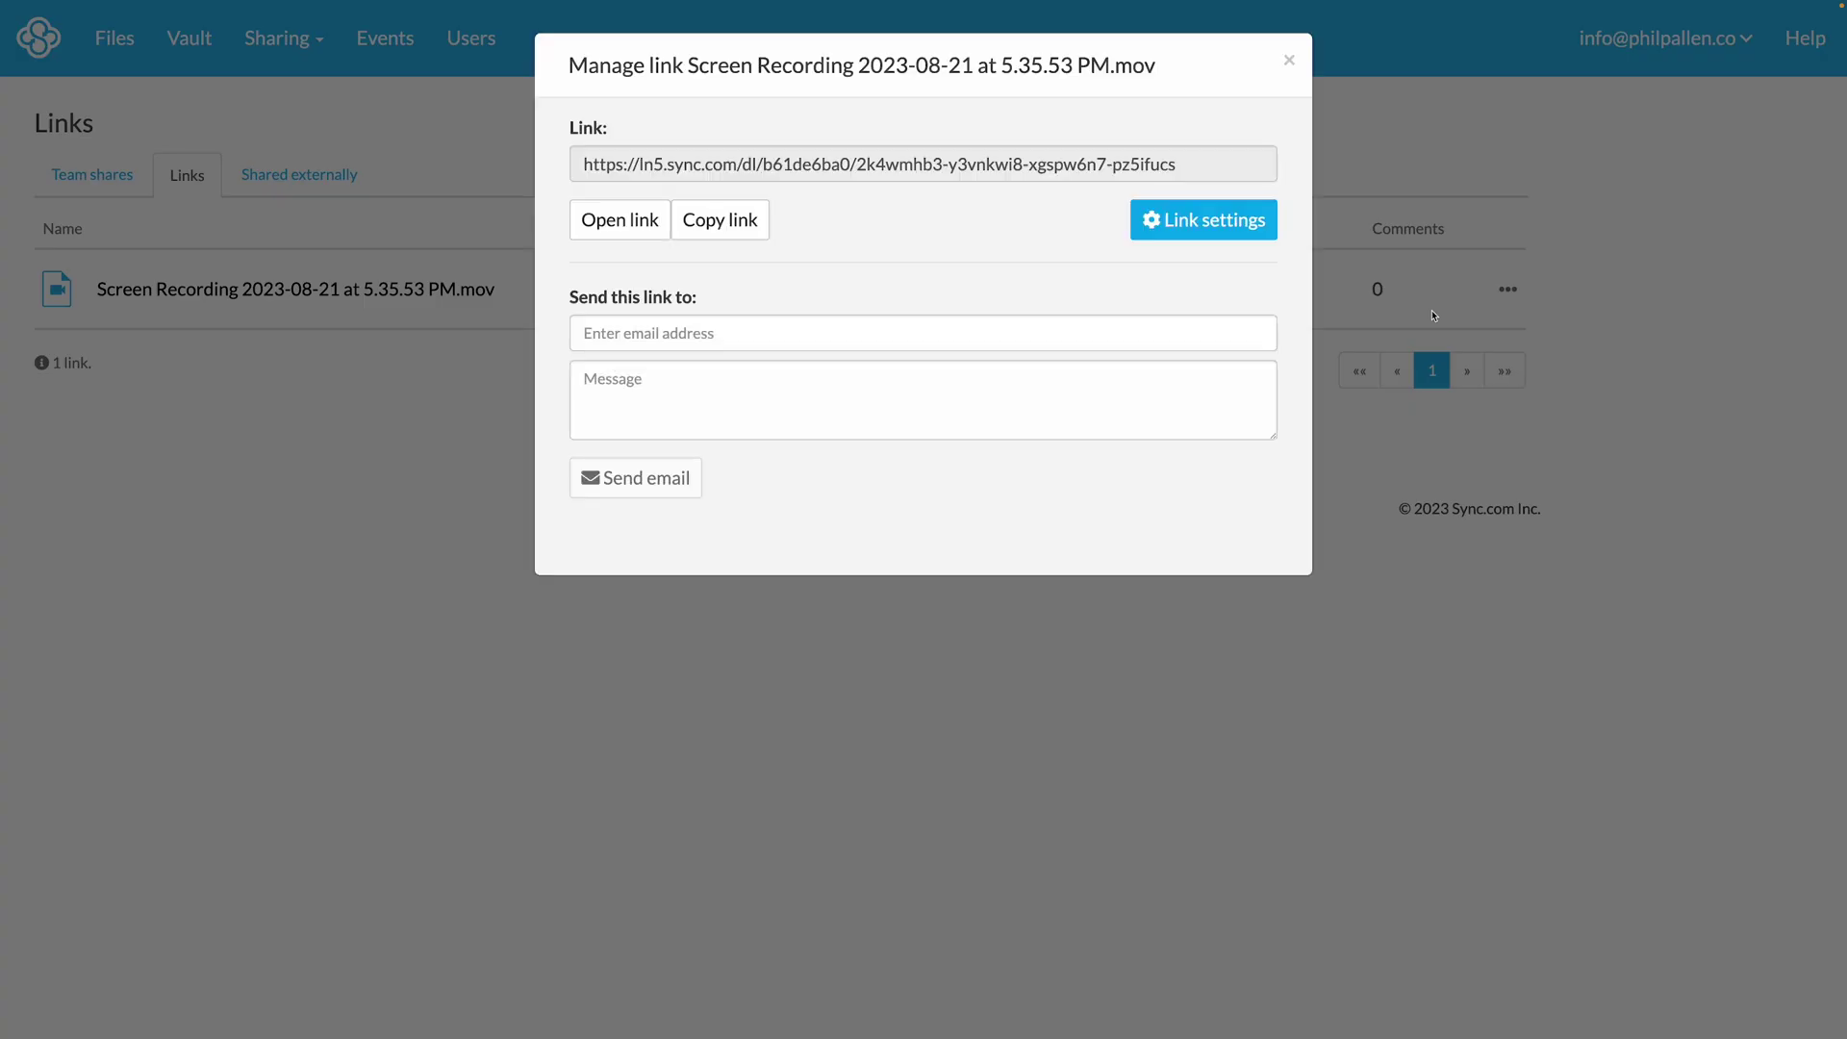
{"action": "left_click", "coordinate": [720, 220]}
{"action": "left_click", "coordinate": [824, 733]}
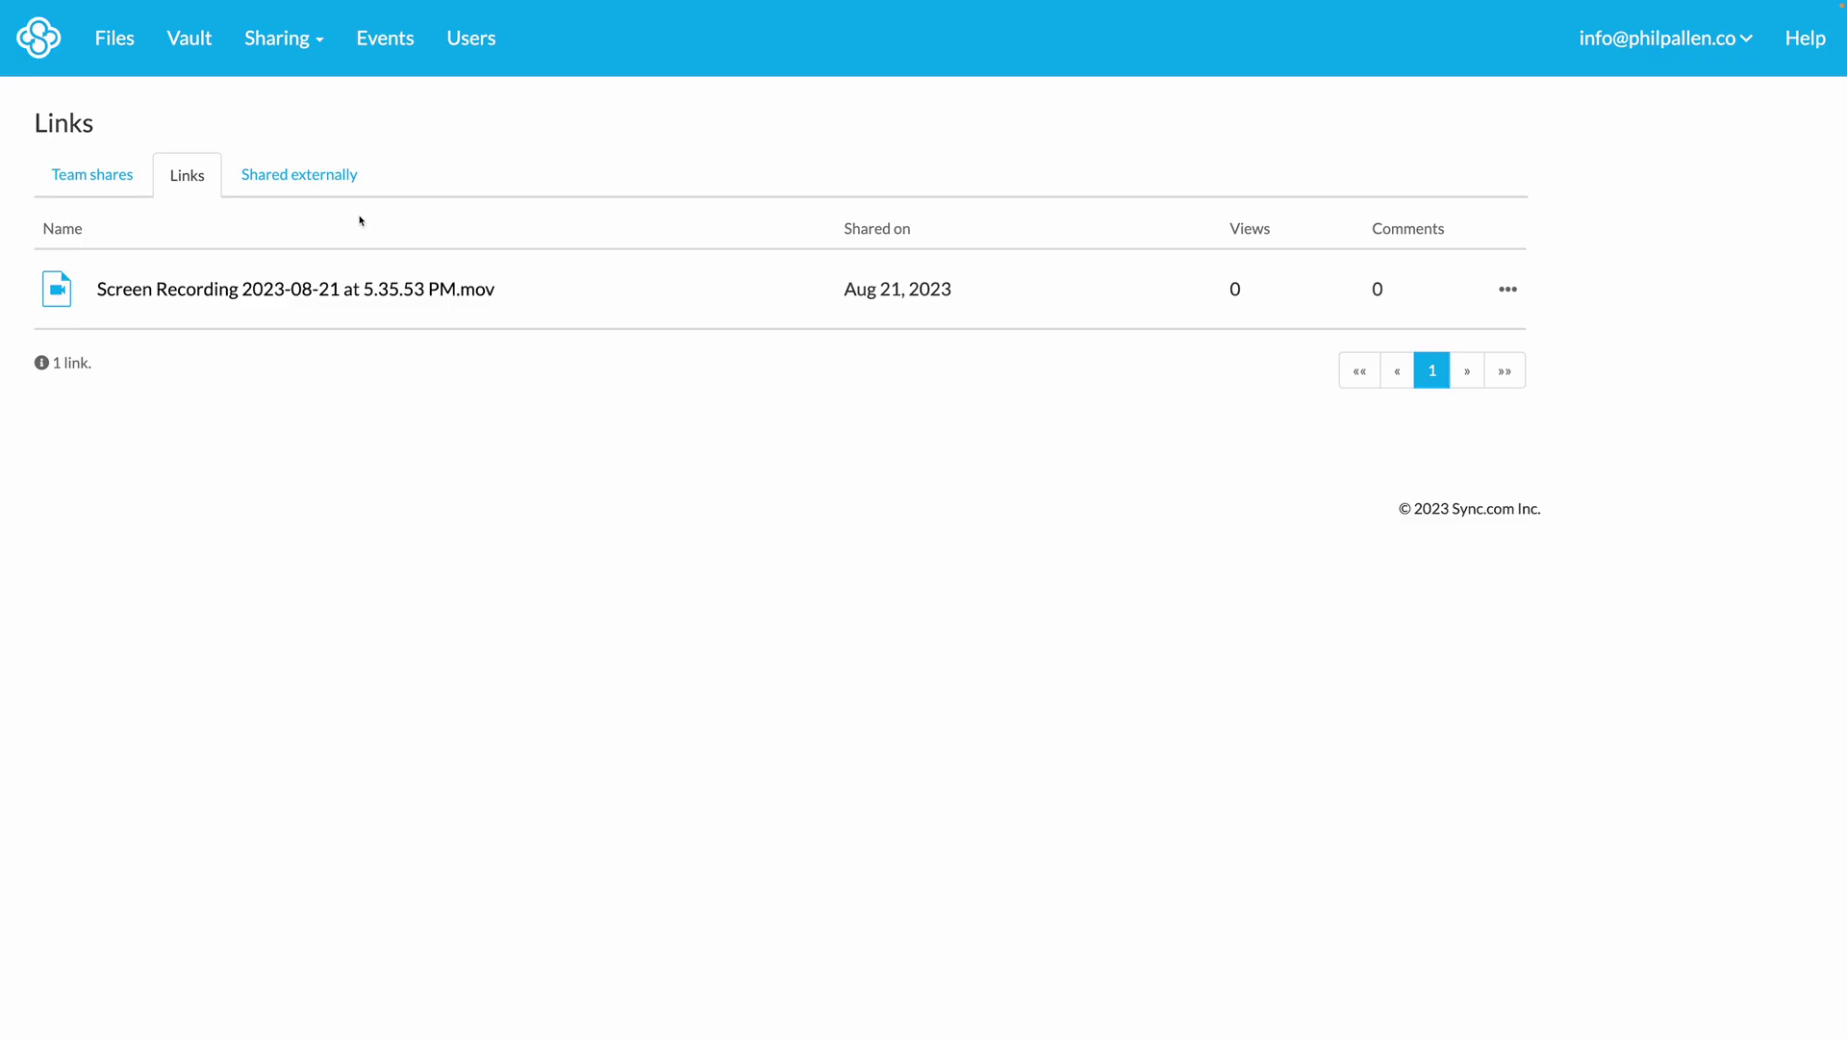
{"action": "left_click", "coordinate": [299, 175]}
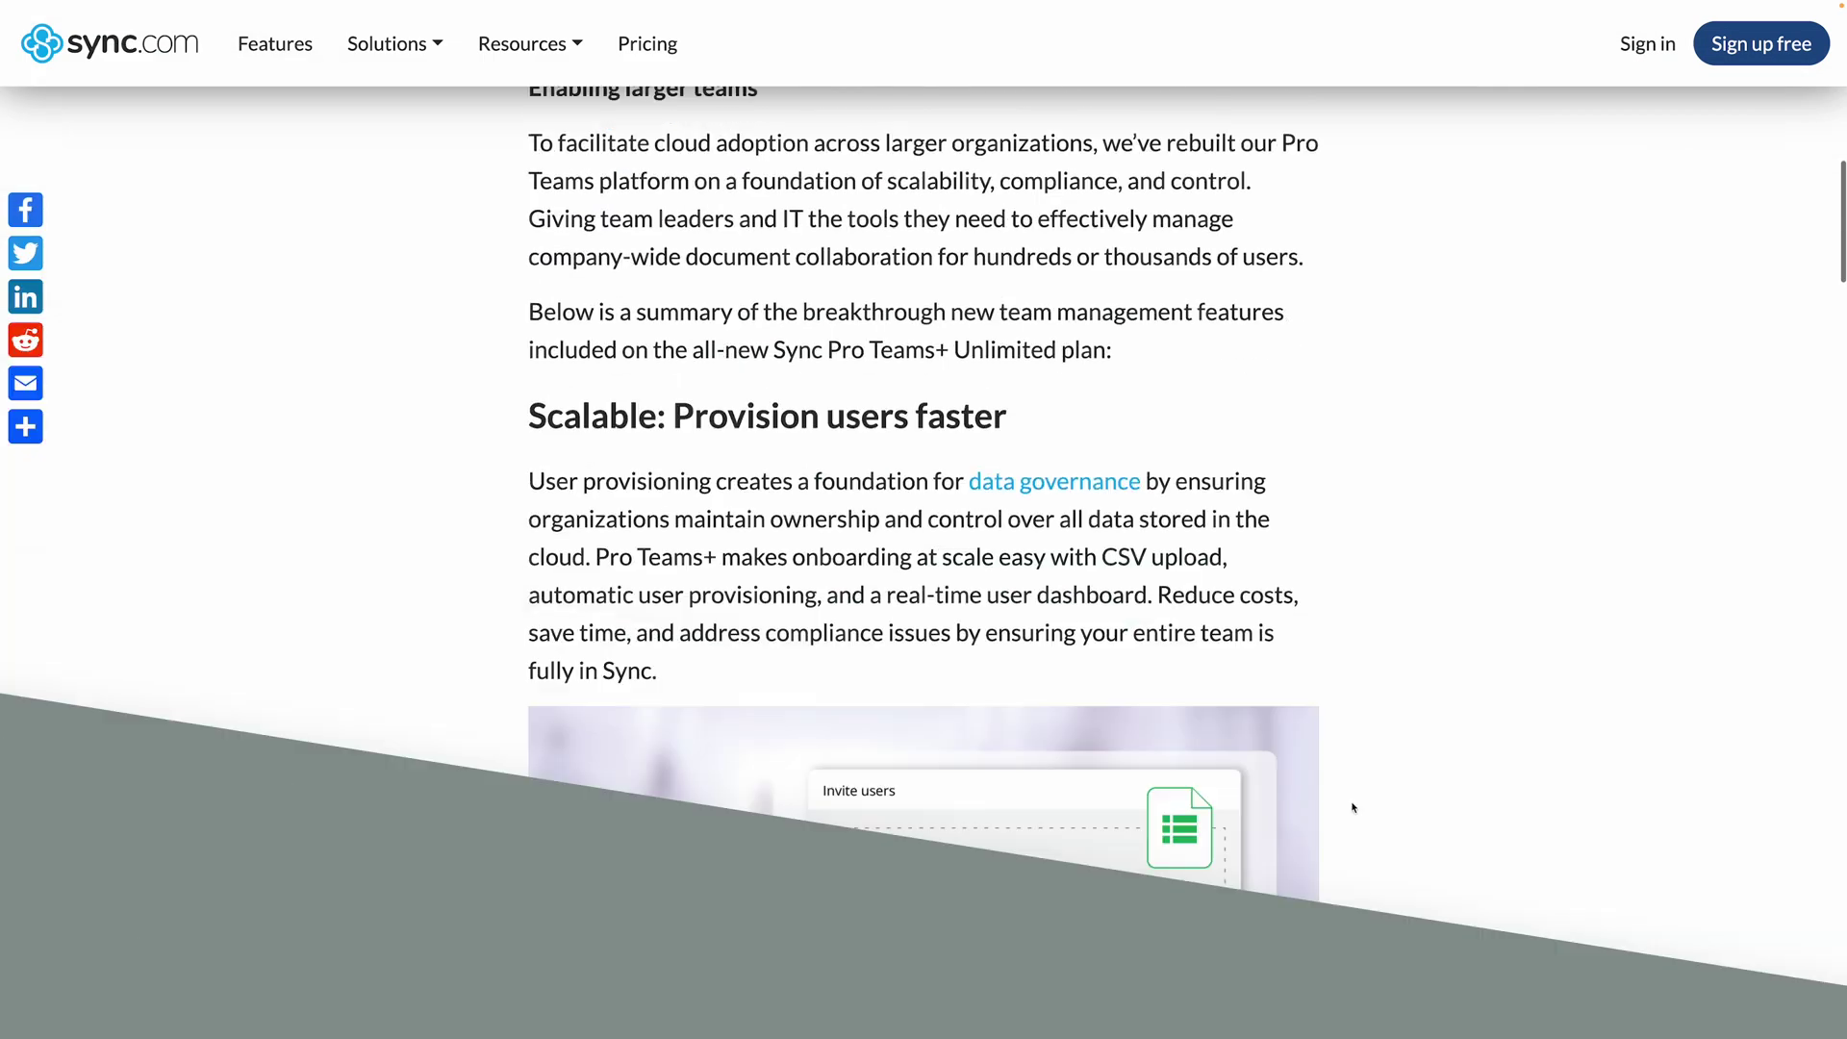
{"action": "scroll", "coordinate": [1371, 803], "scroll_direction": "down", "scroll_amount": 5}
{"action": "scroll", "coordinate": [1371, 803], "scroll_direction": "down", "scroll_amount": 5}
{"action": "scroll", "coordinate": [1380, 802], "scroll_direction": "down", "scroll_amount": 5}
{"action": "scroll", "coordinate": [1380, 802], "scroll_direction": "down", "scroll_amount": 5}
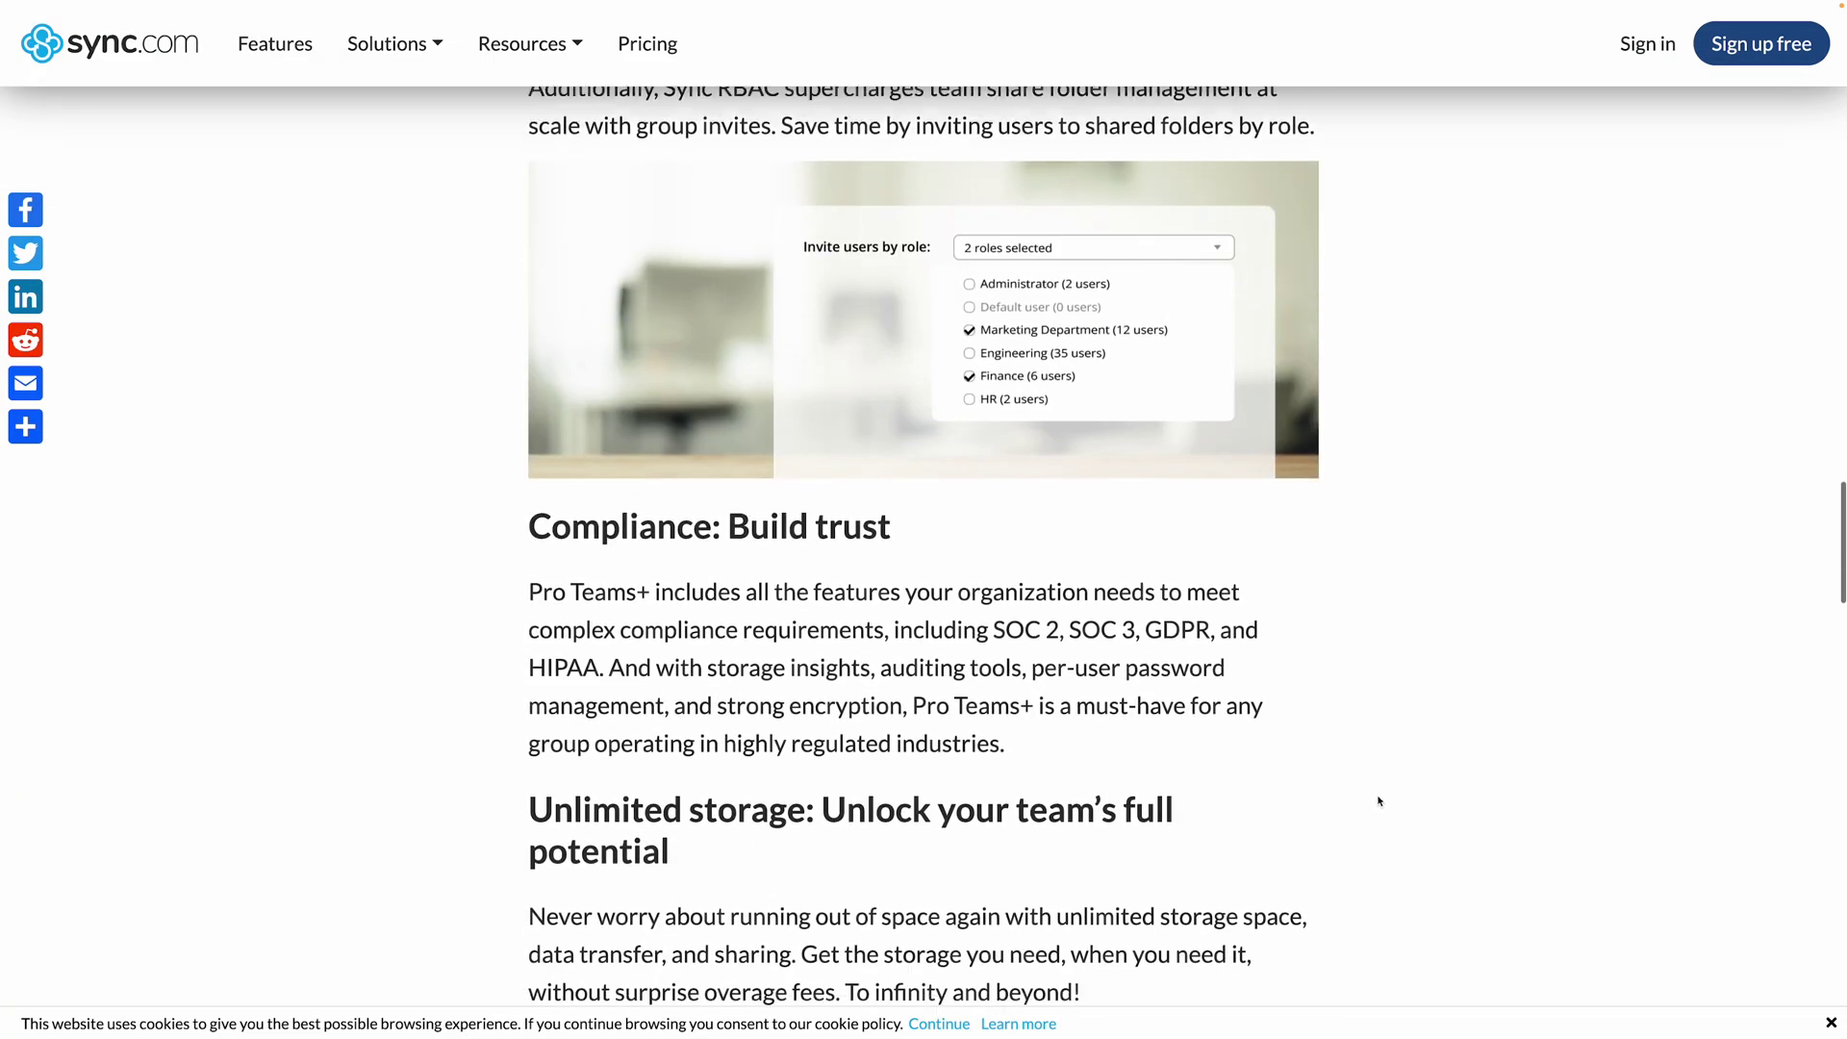
{"action": "scroll", "coordinate": [1380, 802], "scroll_direction": "down", "scroll_amount": 3}
{"action": "scroll", "coordinate": [1381, 803], "scroll_direction": "down", "scroll_amount": 2}
{"action": "scroll", "coordinate": [1212, 578], "scroll_direction": "down", "scroll_amount": 2}
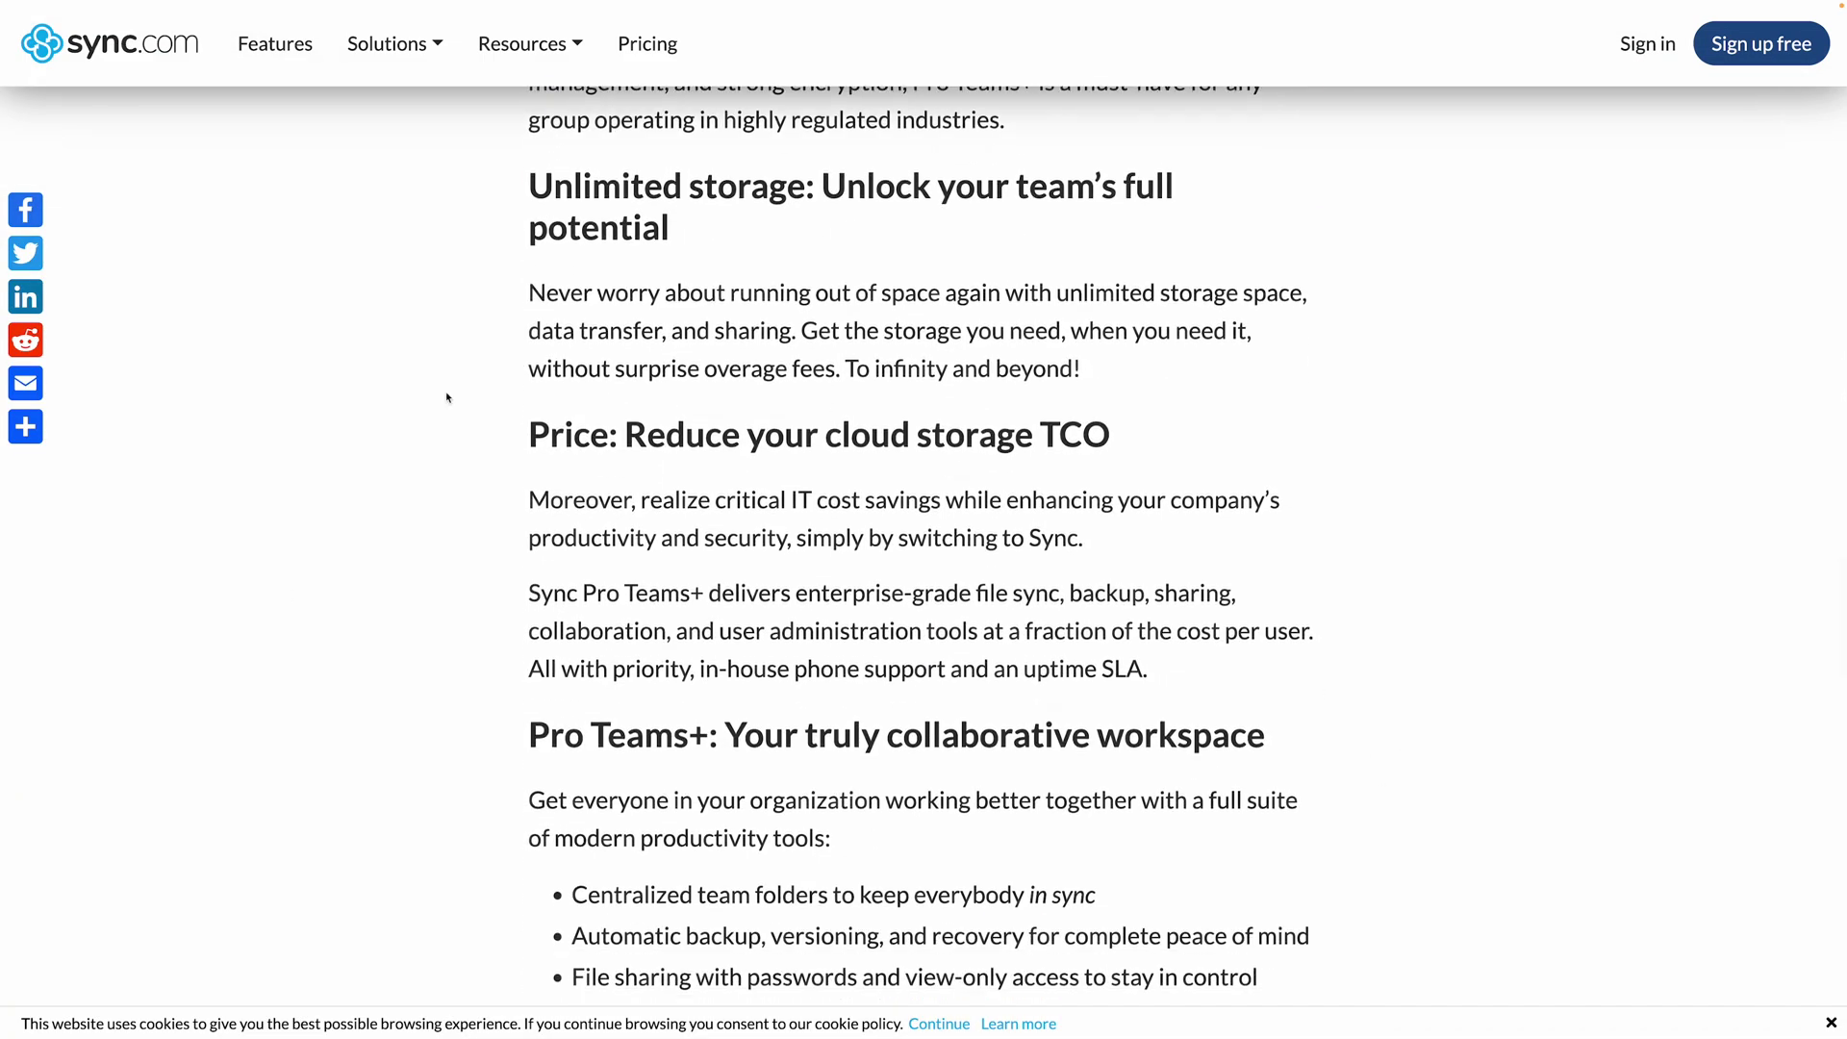